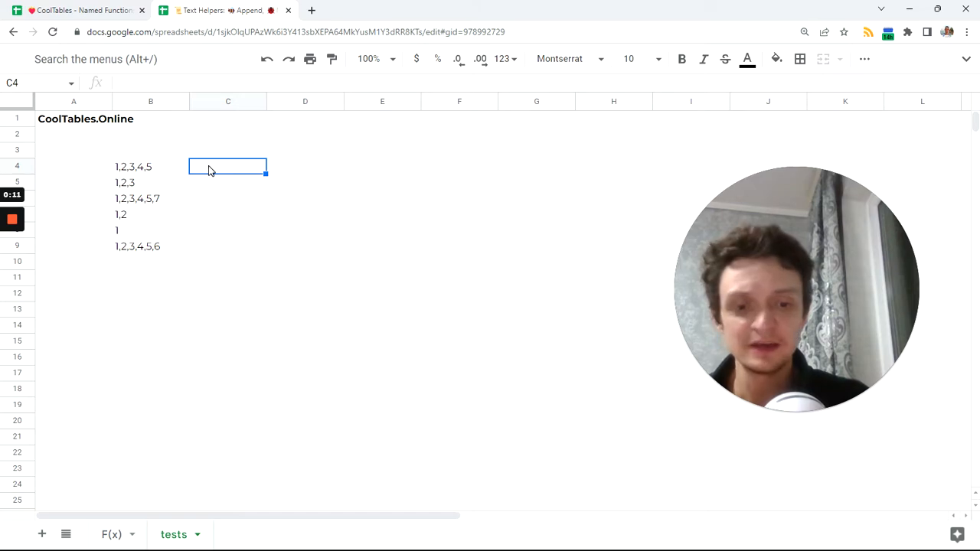
Step: Enter =SPLIT(B4,",") in cell C4 to split the comma-separated text from B4 into columns
type("spl")
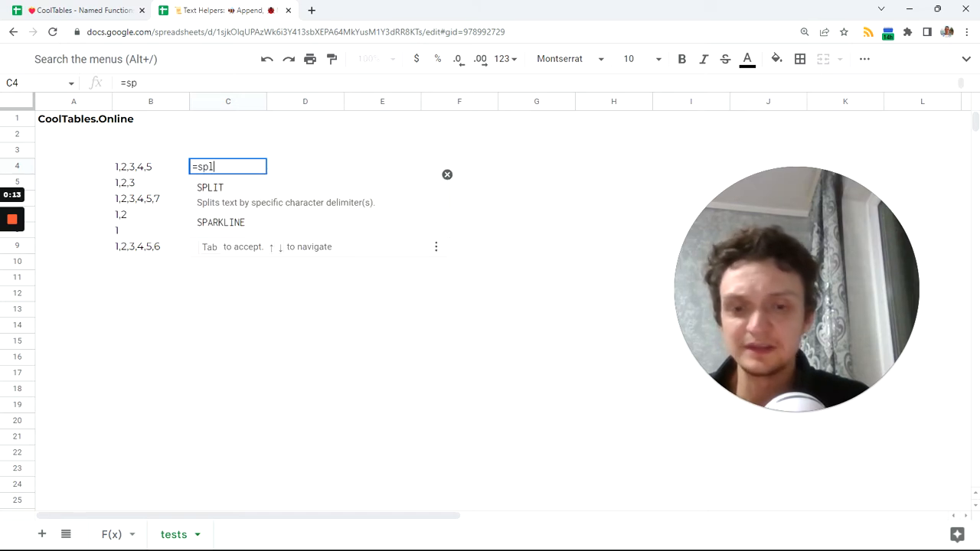
key("Tab")
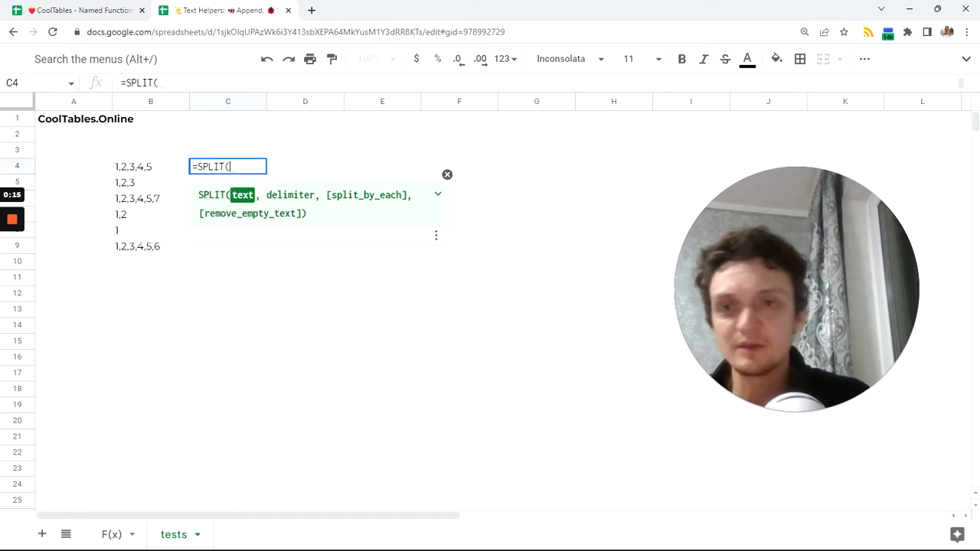
left_click(164, 173)
type(",\"")
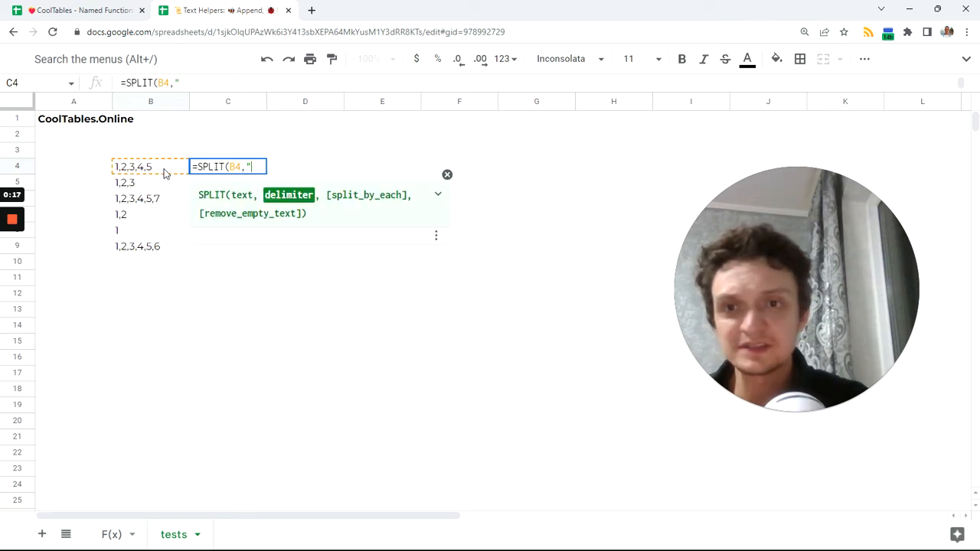
type(",\")")
key("Return")
Step: Rewrite the formula in C4 as =index(SPLIT(B4:B9,",")) to split the whole list range
key("Up")
key("ctrl+a")
type("=index")
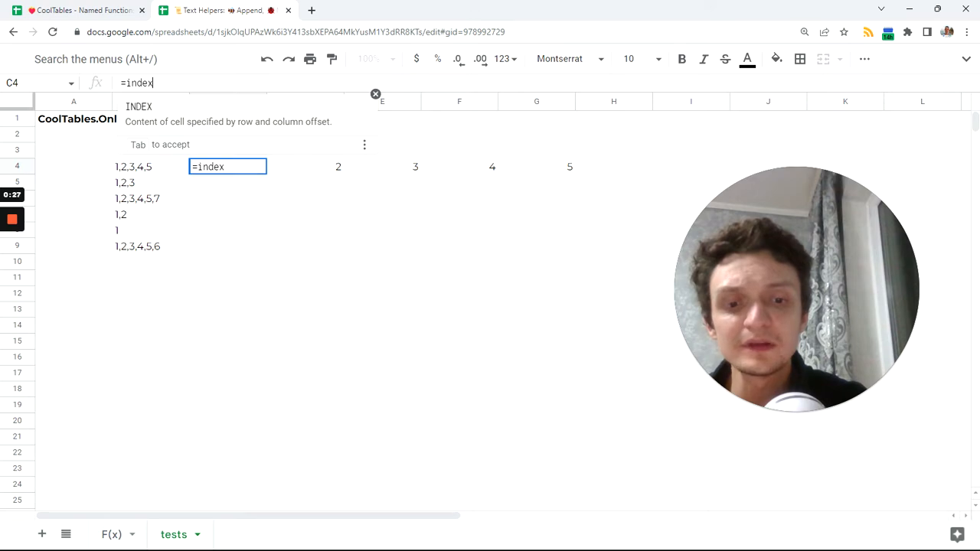
type("(")
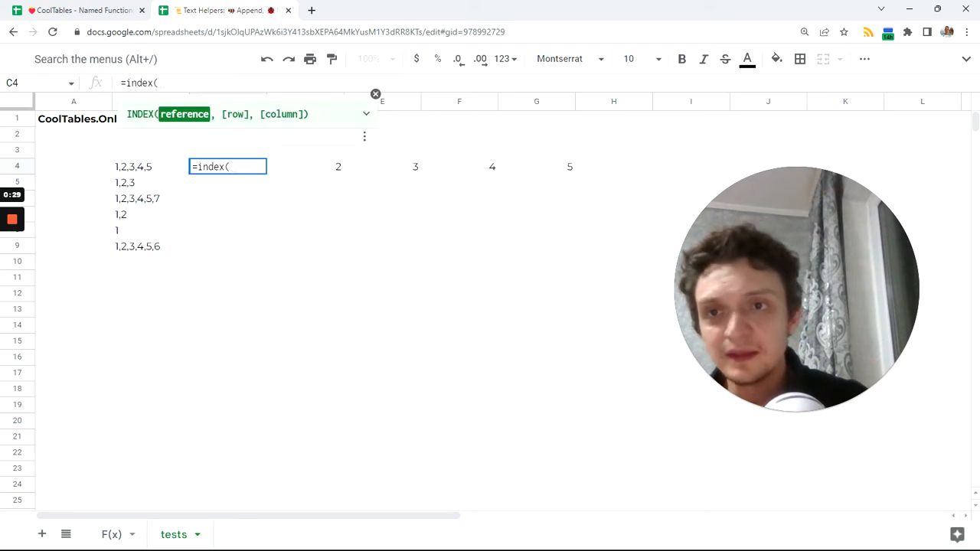
type("SPLIT(B4,\",\")")
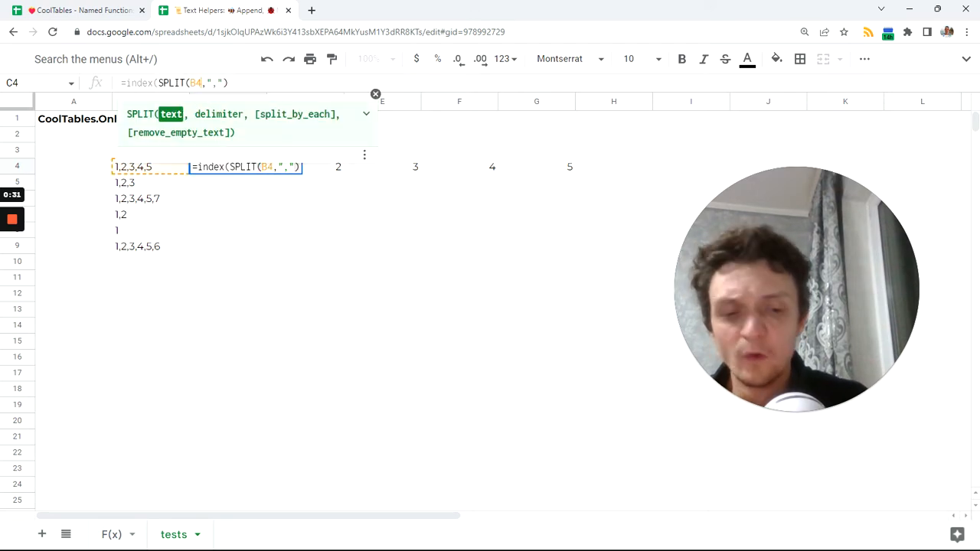
type(":")
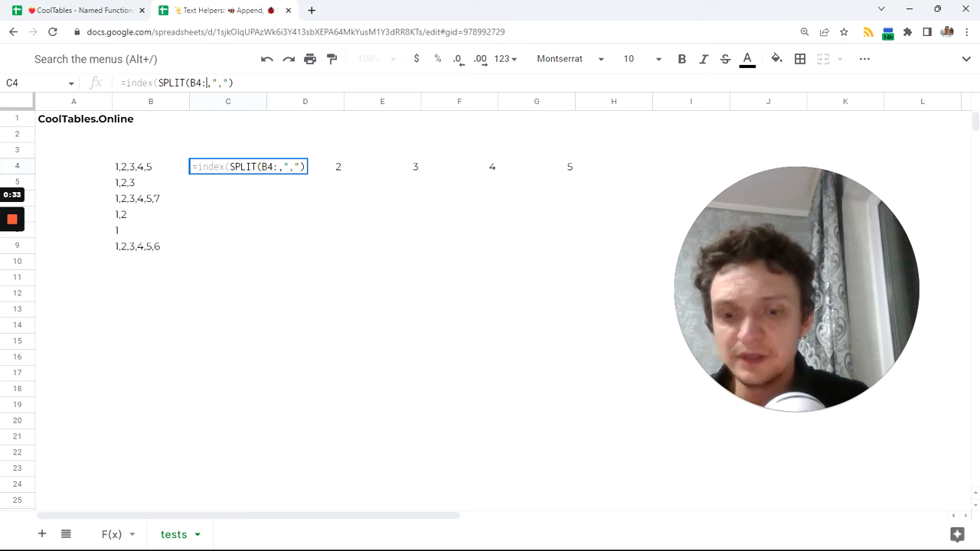
type("B9")
key("Return")
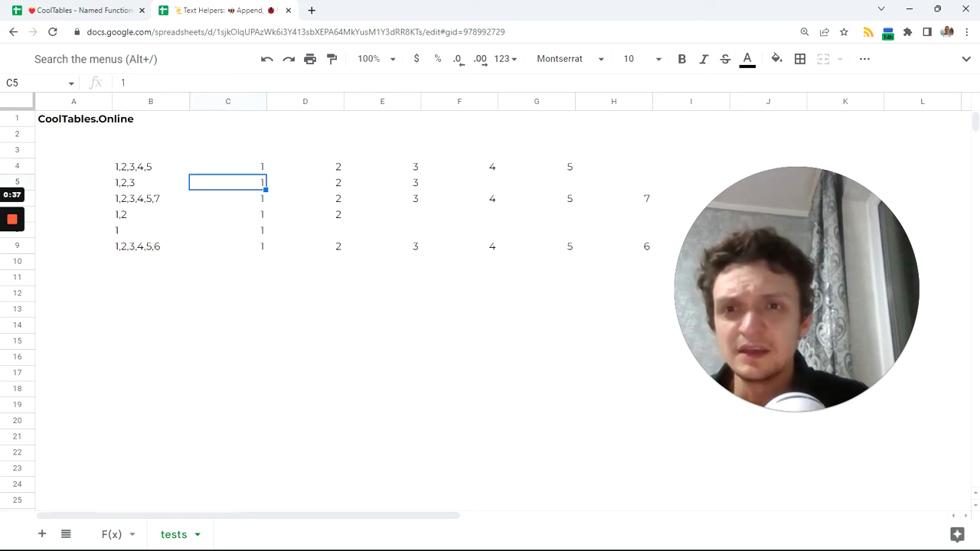
Step: Examine the split values in rows 4 to 6 and compare how many parts each row has
key("Up")
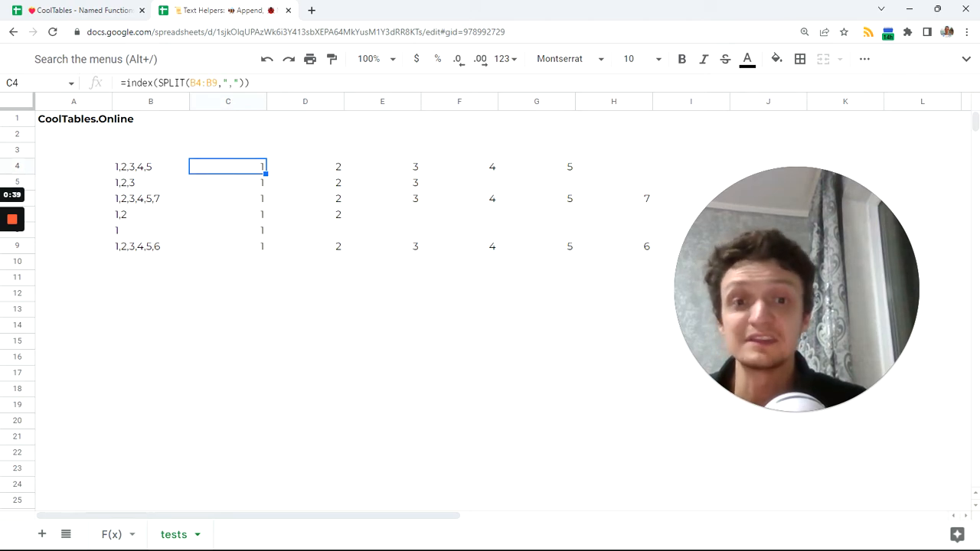
left_click_drag(241, 169, 548, 169)
left_click_drag(237, 179, 416, 185)
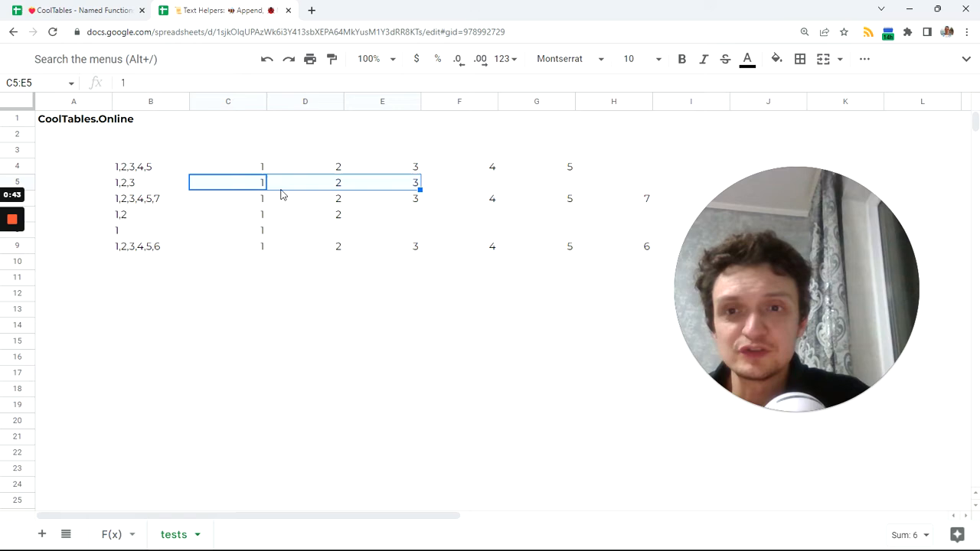
left_click(565, 169)
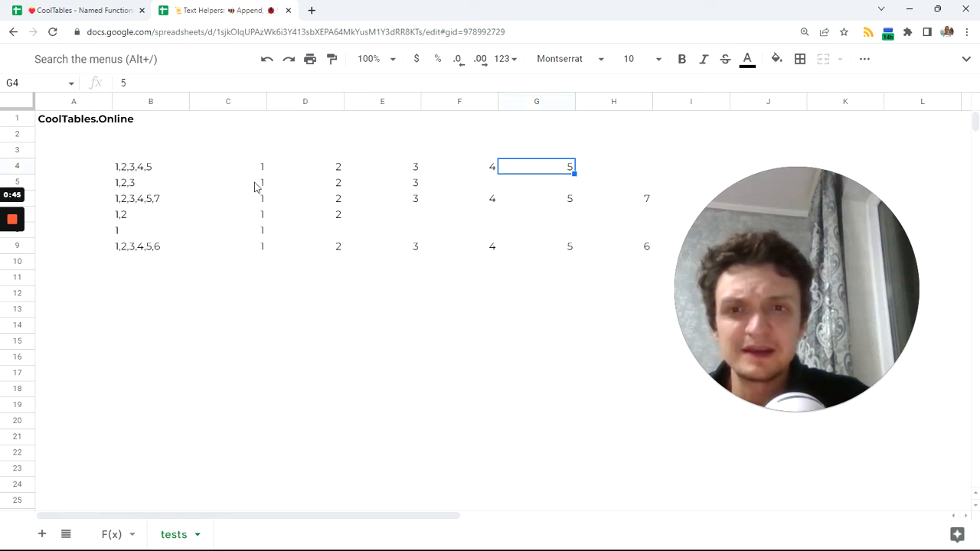
left_click(582, 203)
left_click(428, 187)
Step: Try counting the parts in C4 with =index(COUNTA(SPLIT(B4:B9,","))) and undo that formula change
left_click(246, 172)
left_click(250, 82)
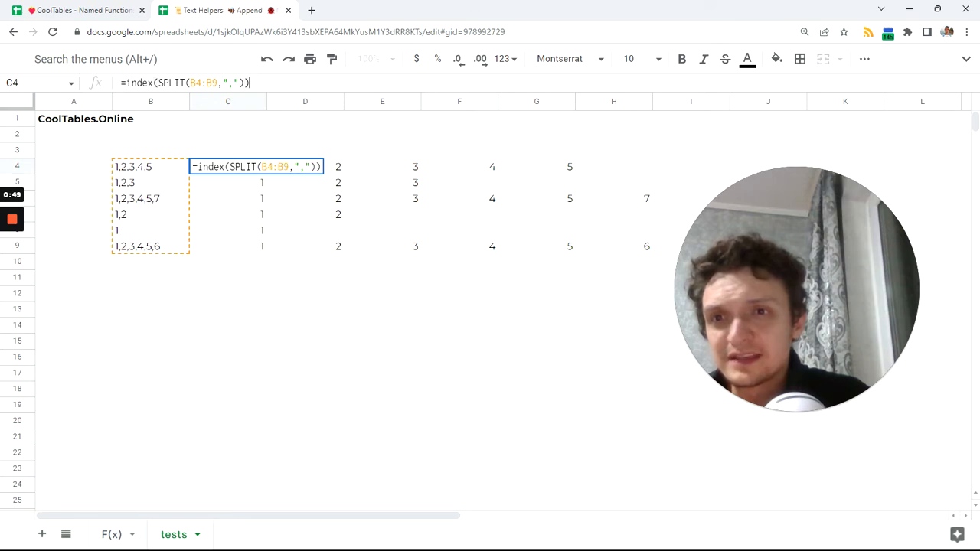
left_click_drag(158, 83, 246, 83)
key("ctrl+c")
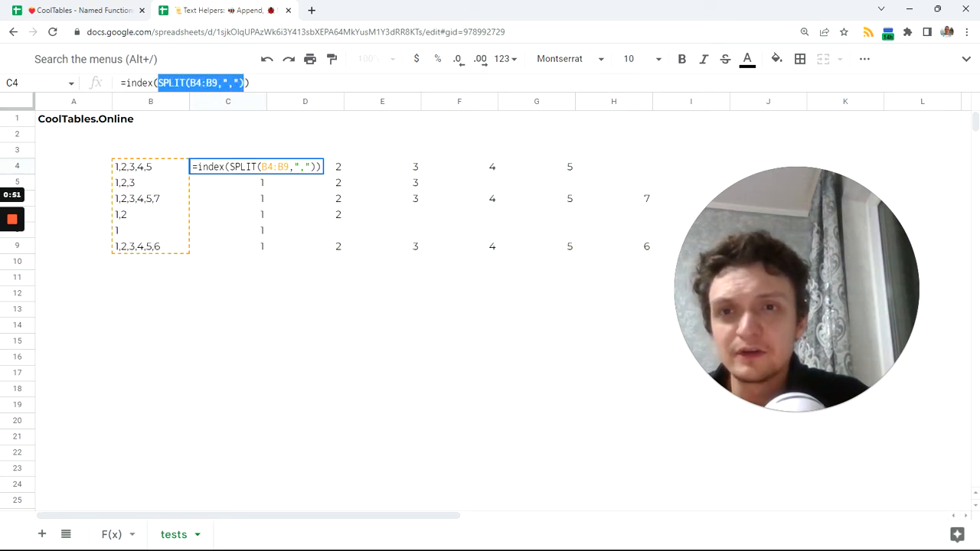
key("BackSpace")
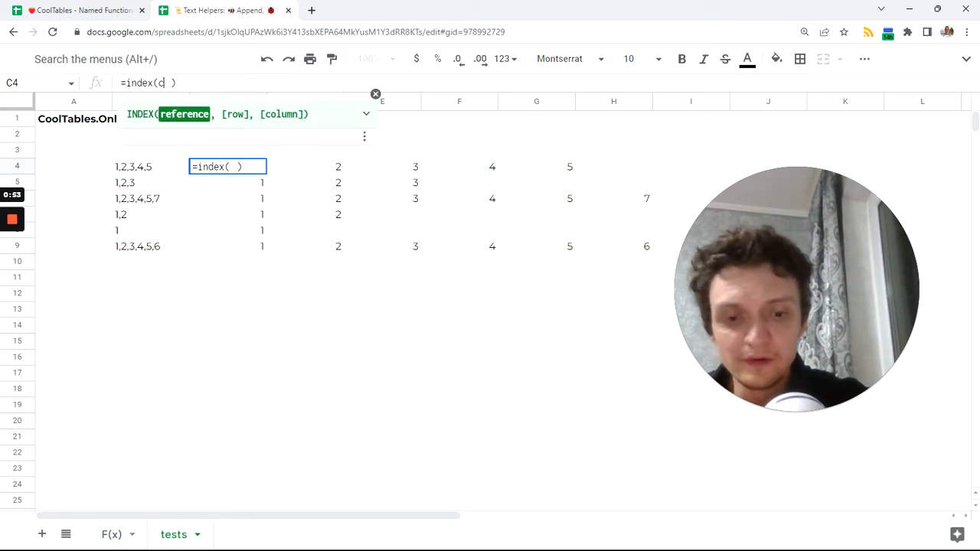
type("coun")
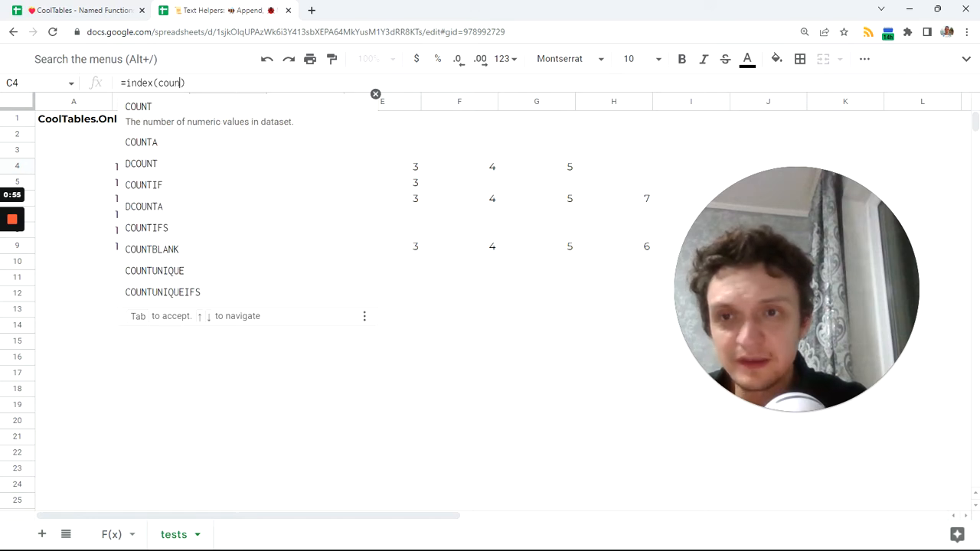
type("ta")
key("Tab")
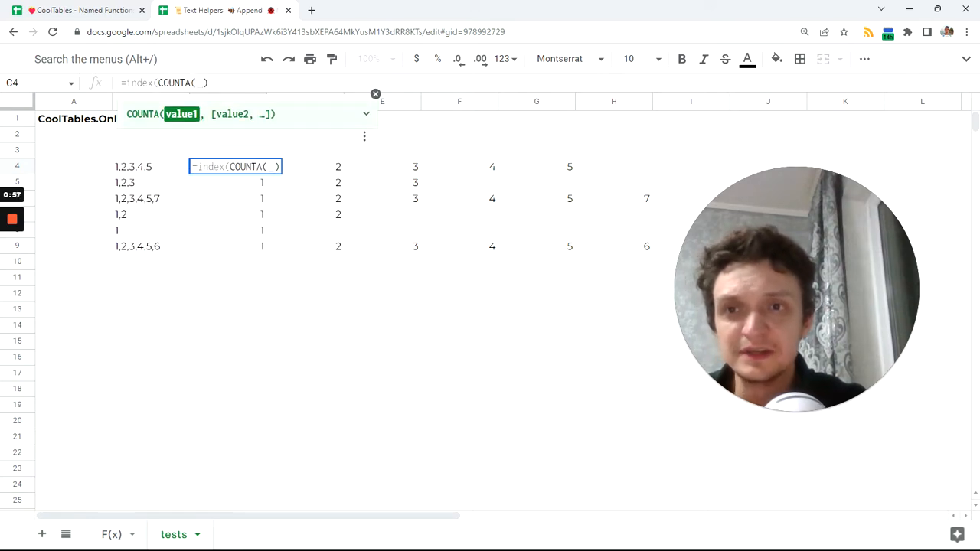
key("ctrl+v")
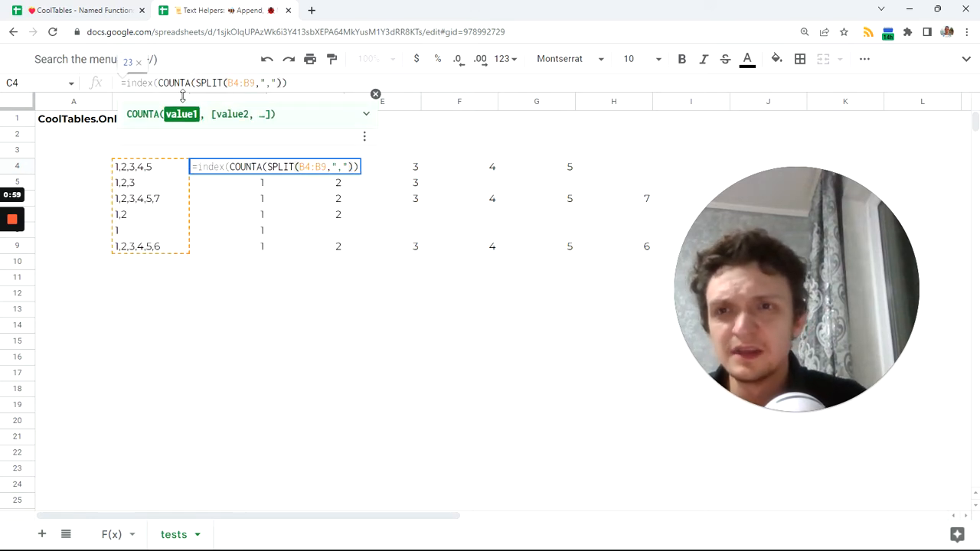
key("Tab")
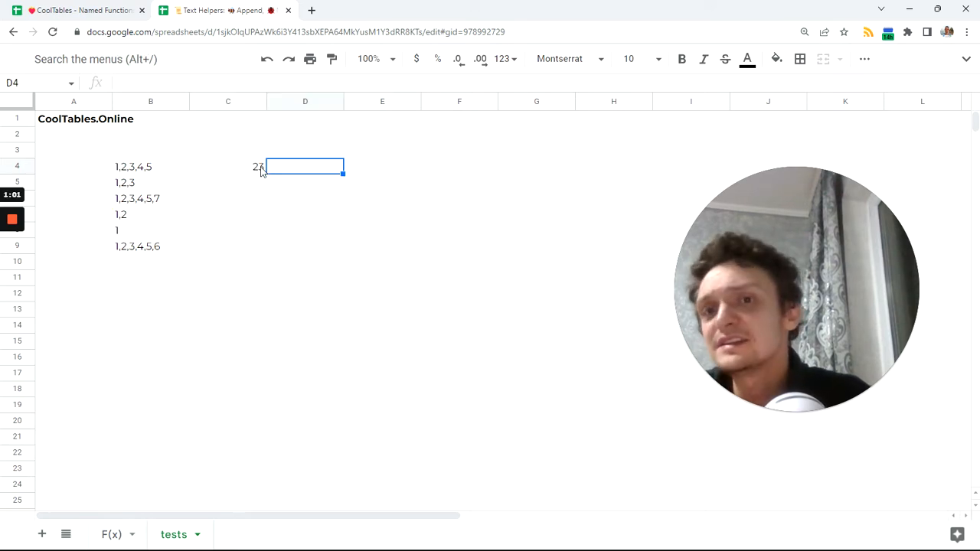
left_click(261, 170)
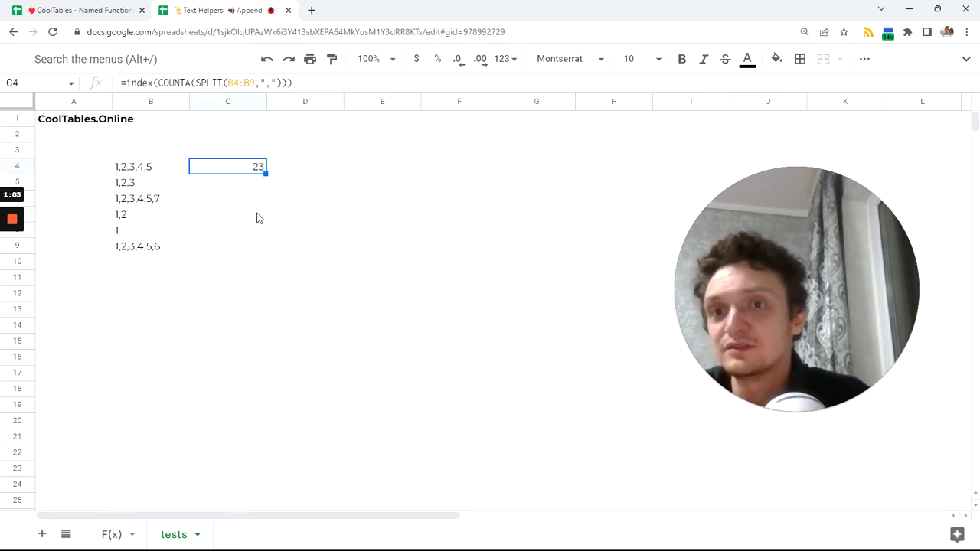
key("ctrl+z")
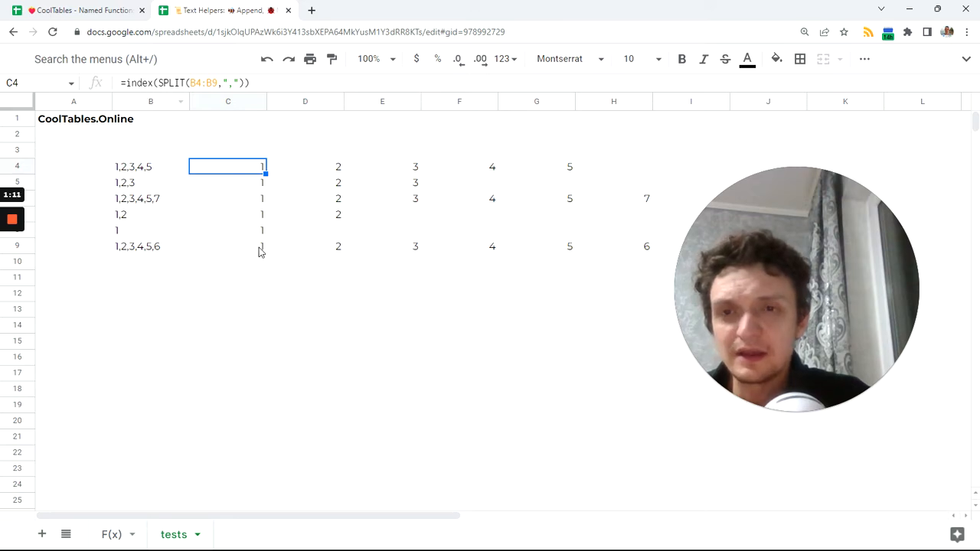
Step: Clear C4 and start a BYROW formula over B4:B9 with a LAMBDA whose row argument is r
key("Delete")
type("=")
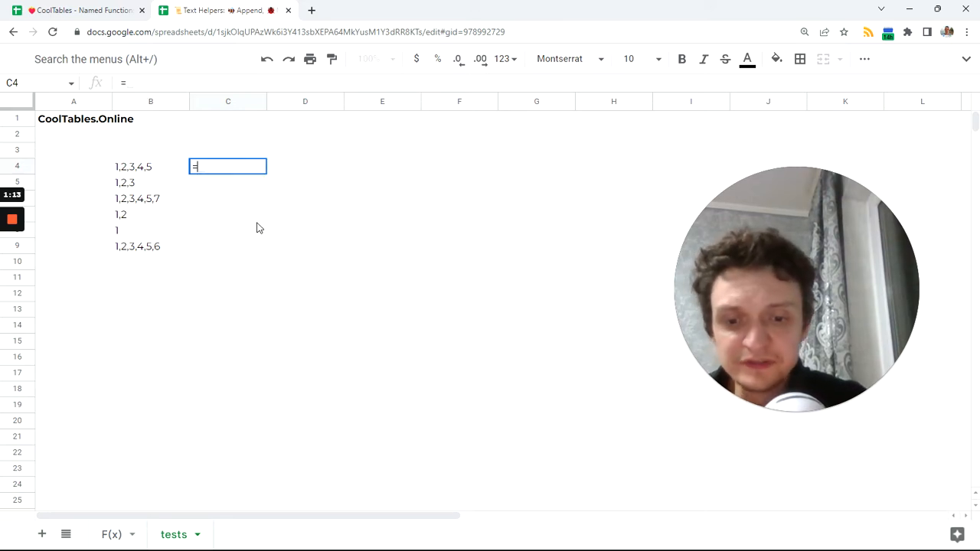
type("byr")
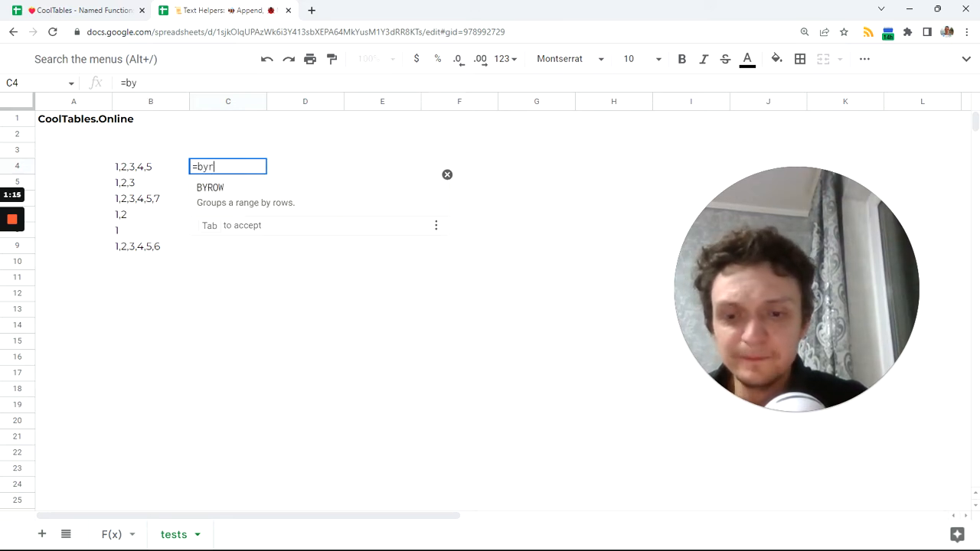
key("Tab")
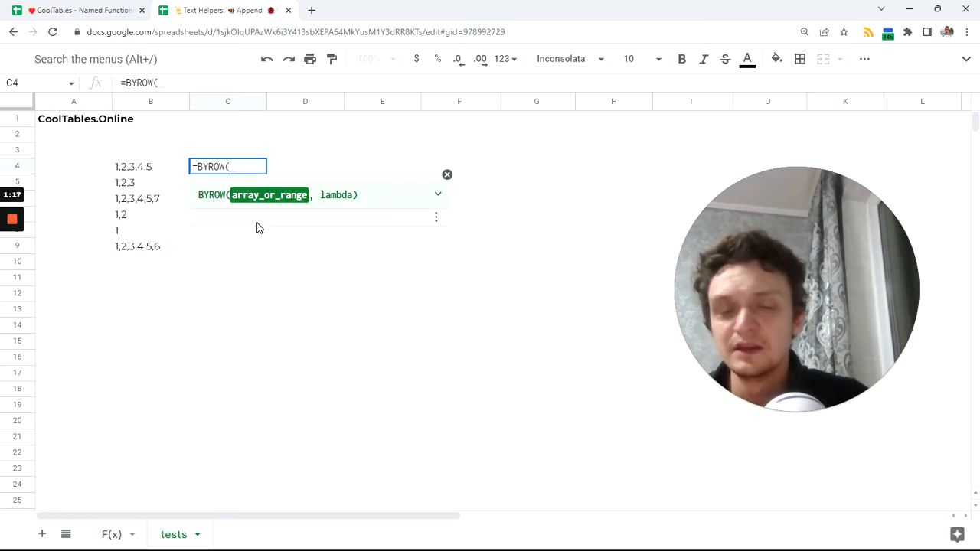
left_click_drag(144, 169, 149, 253)
type(",LAMBDA(")
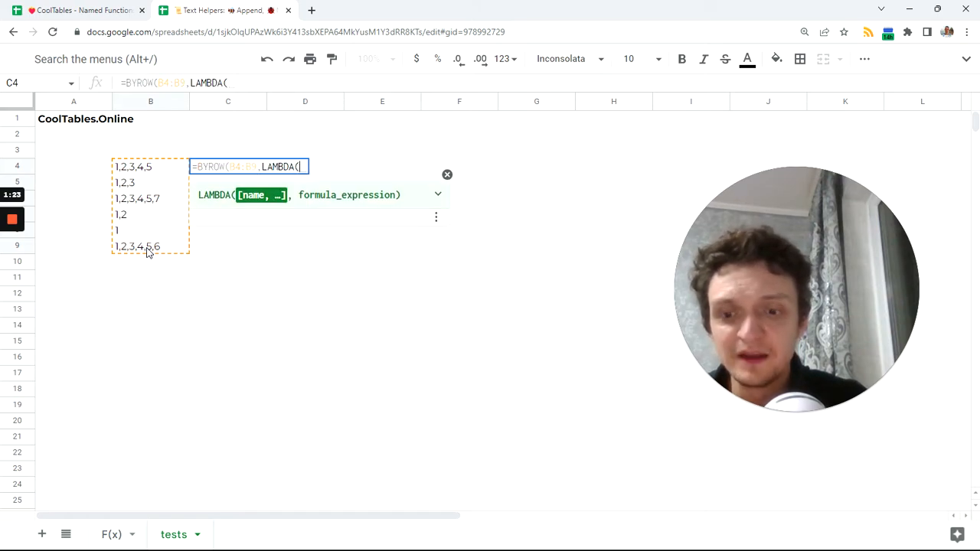
type("r,")
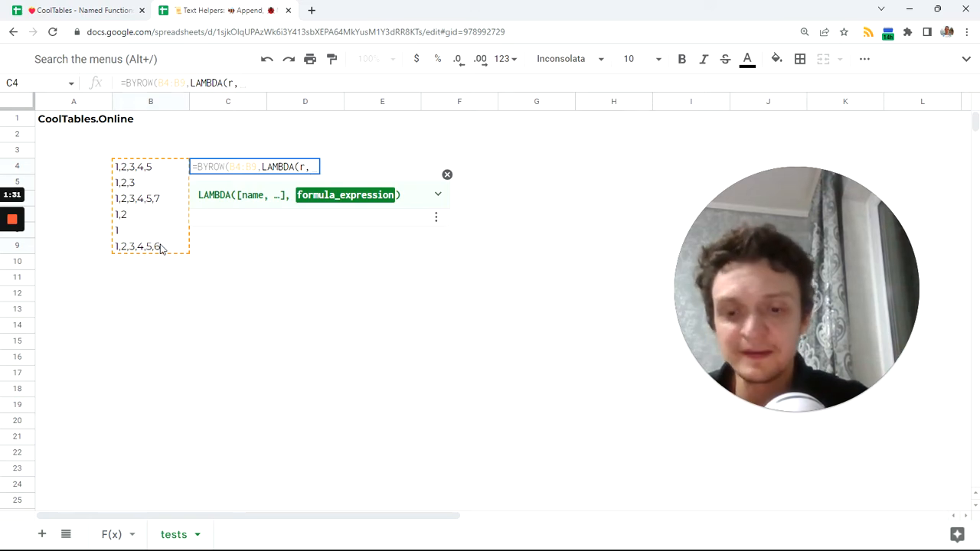
Step: Complete the LAMBDA with COUNTA(SPLIT(r,",")) and commit the row-by-row counting formula in C4
type("cou")
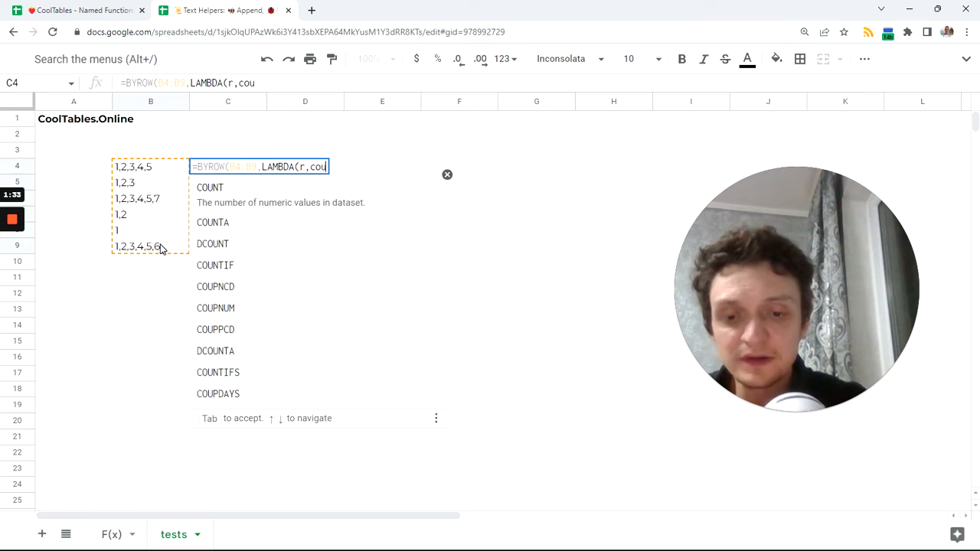
type("nta")
key("Tab")
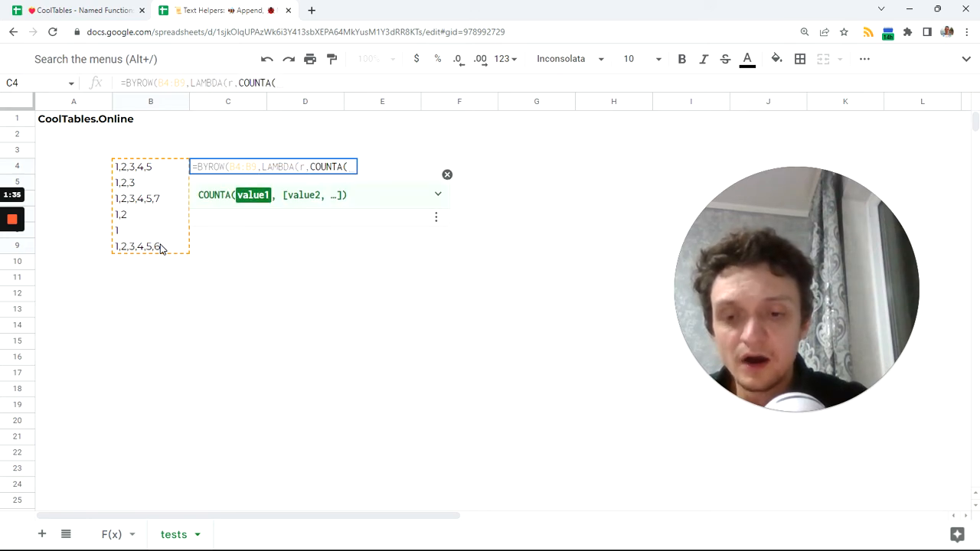
type("spl")
key("Tab")
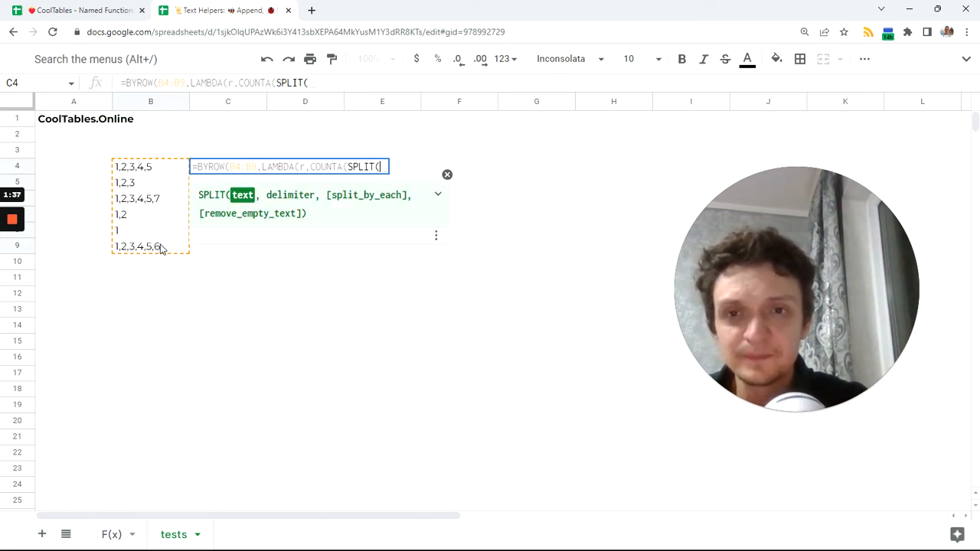
type("r,\",\"")
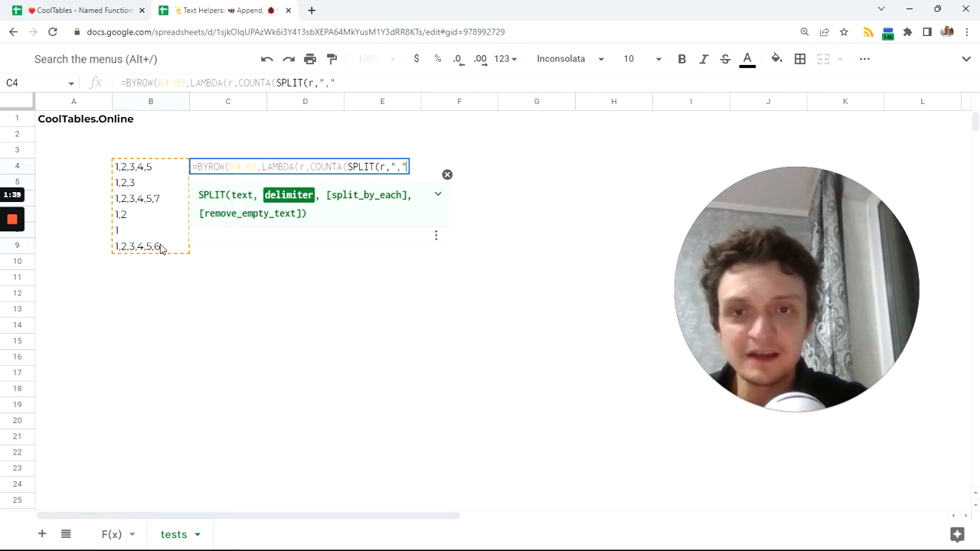
key("Return")
key("Up")
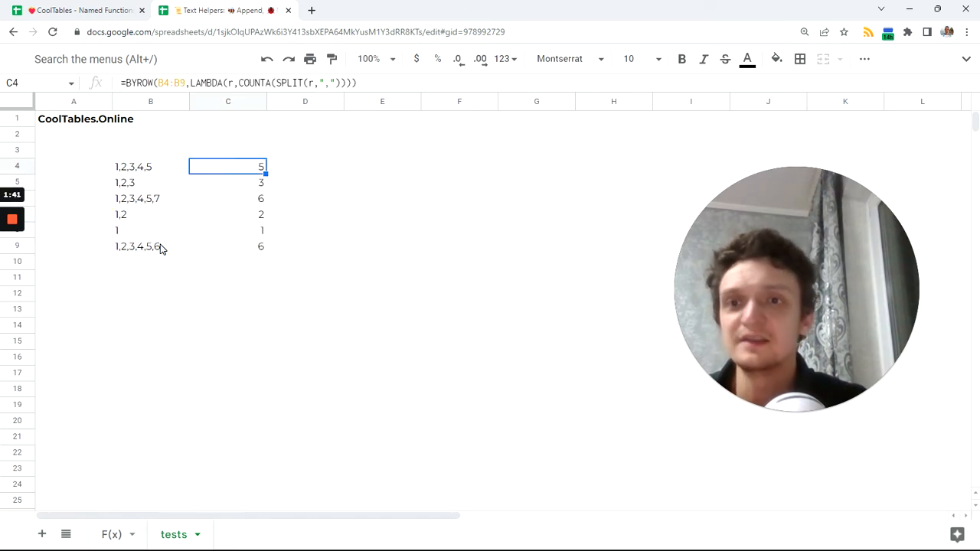
Step: Review the counts in C4:C9 on the tests sheet and the NUMPARTS formula in C5 of the F(x) sheet
left_click_drag(223, 167, 232, 252)
left_click(348, 262)
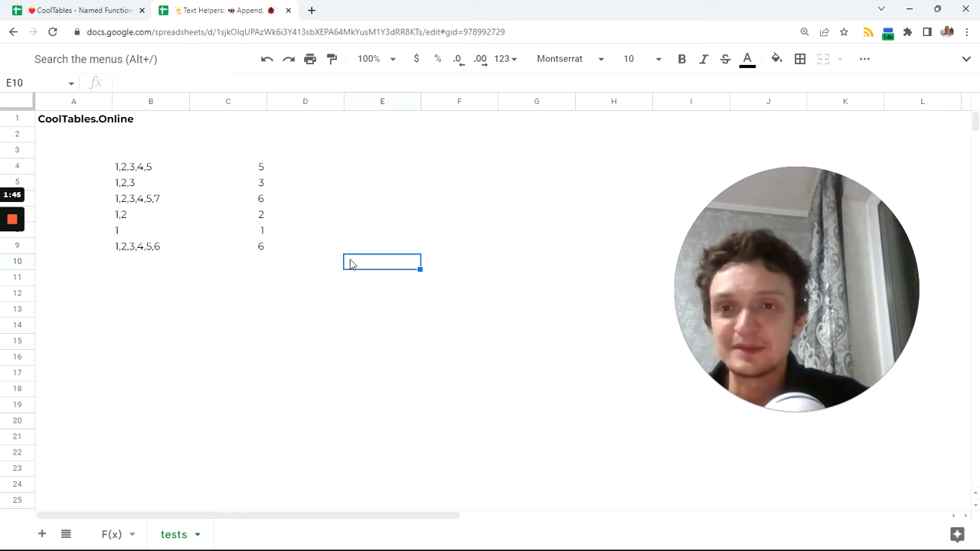
left_click(113, 534)
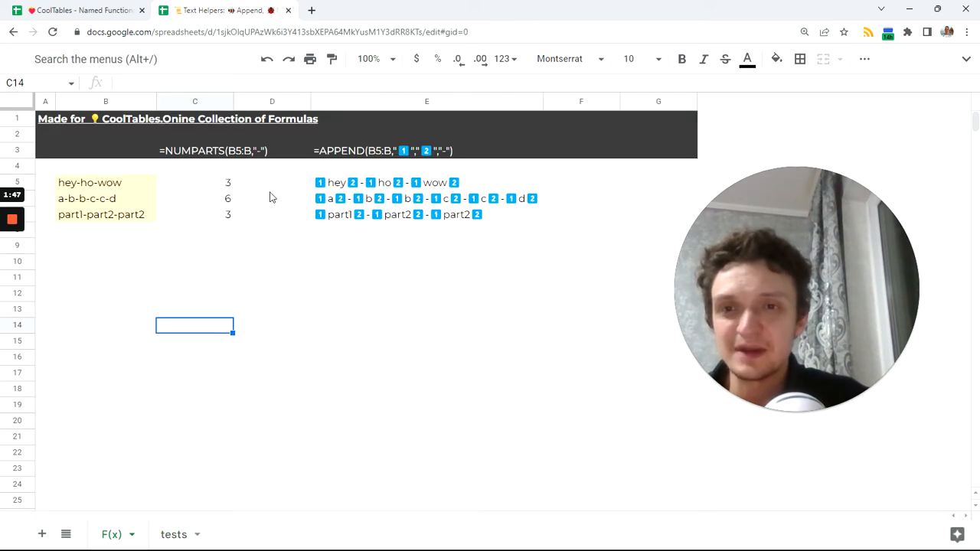
left_click(231, 183)
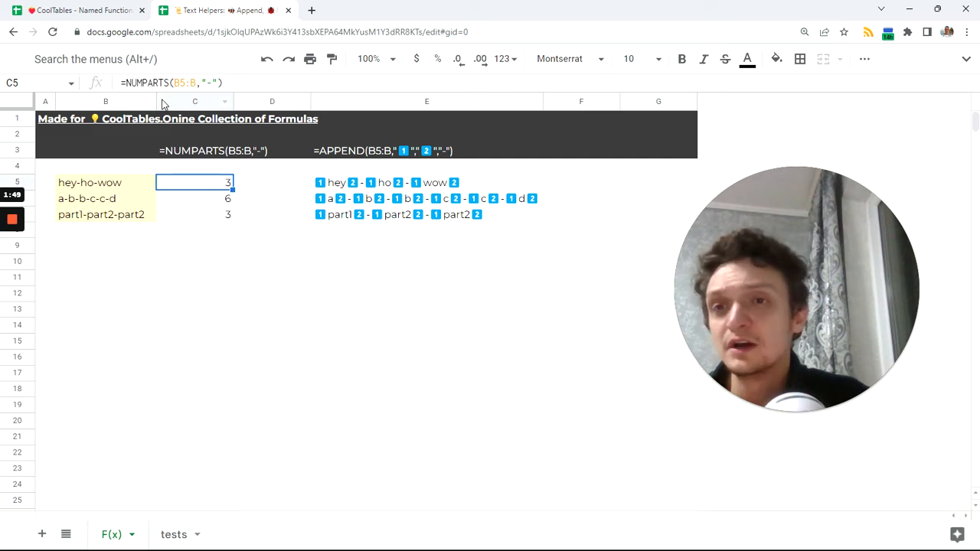
left_click(184, 532)
left_click_drag(247, 167, 259, 247)
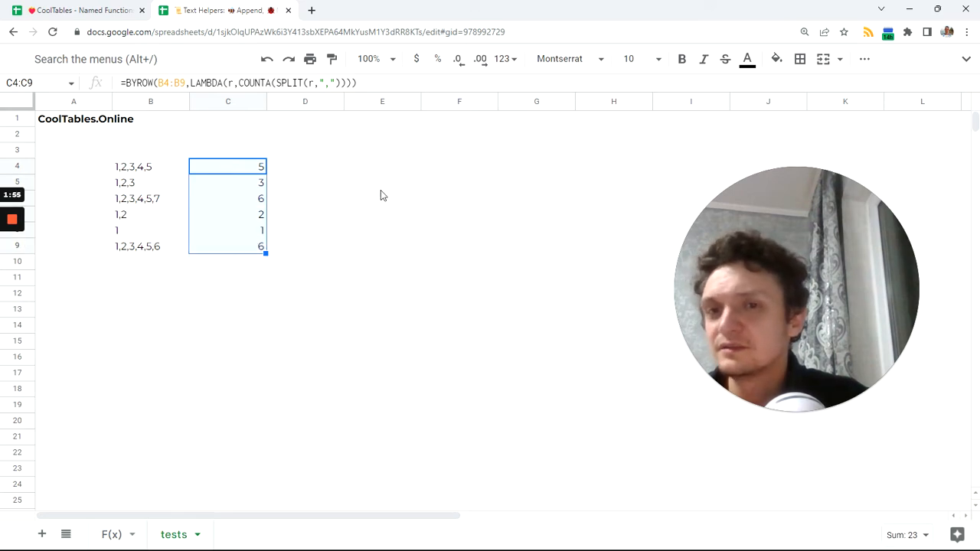
left_click(362, 174)
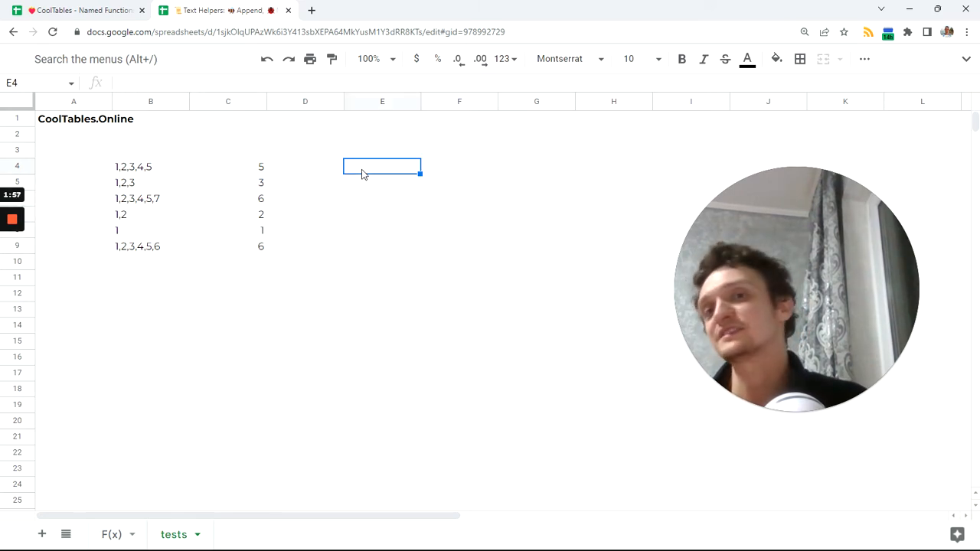
left_click(166, 173)
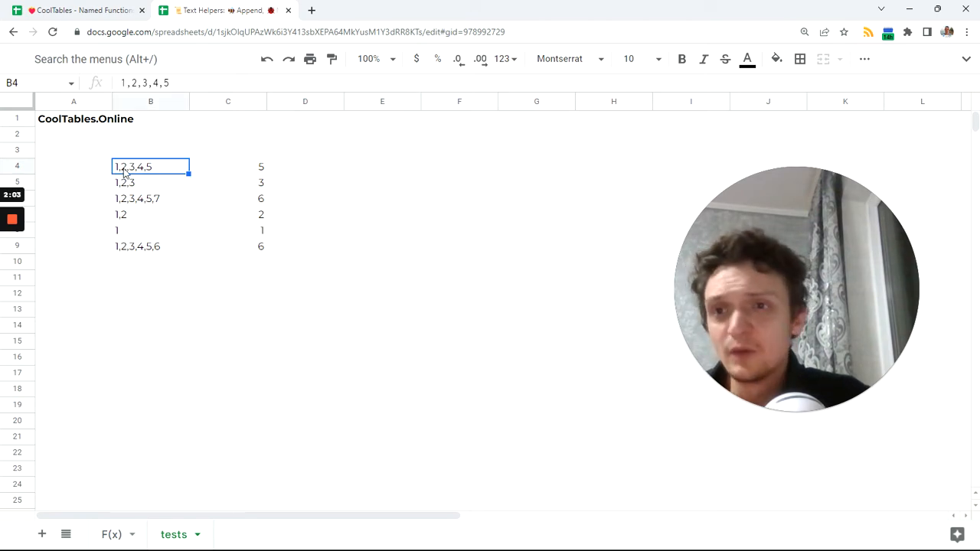
left_click(395, 171)
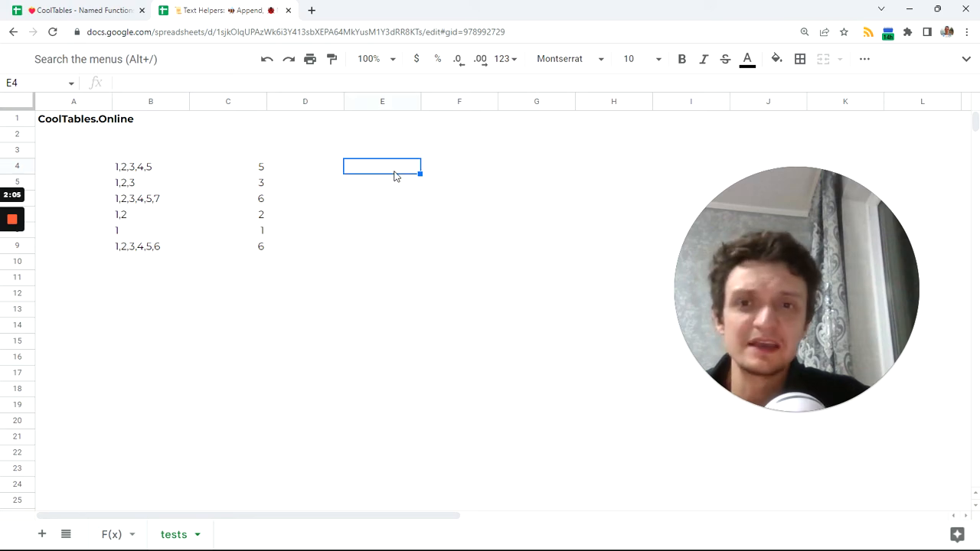
left_click(133, 170)
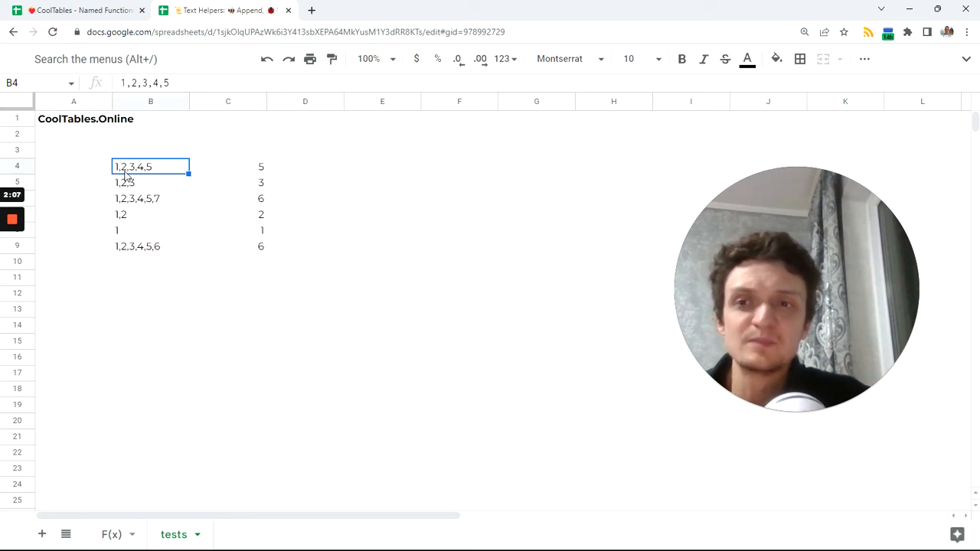
left_click_drag(126, 83, 143, 83)
key("Tab")
key("Tab")
key("Tab")
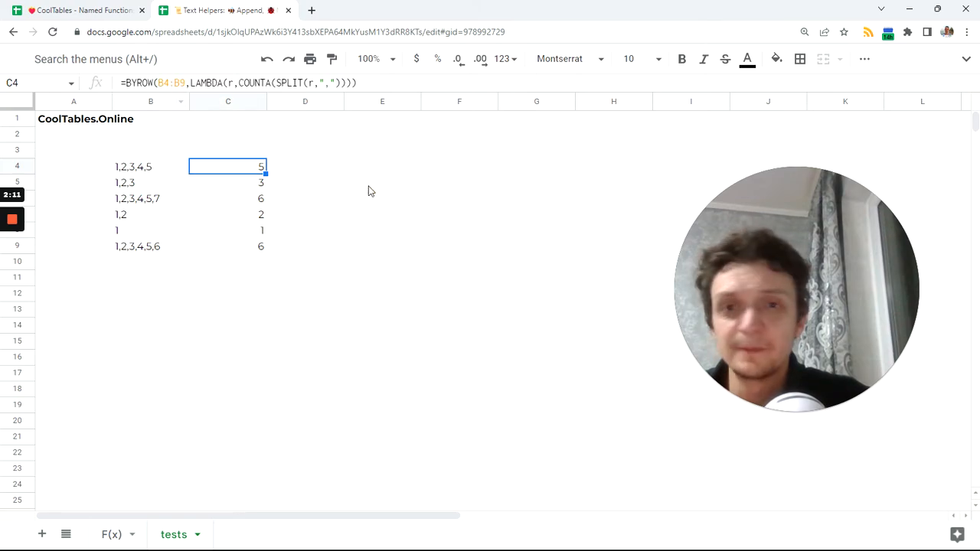
Step: Enter the opening tag <b> in E3 and the closing tag </b> in F3
left_click(373, 151)
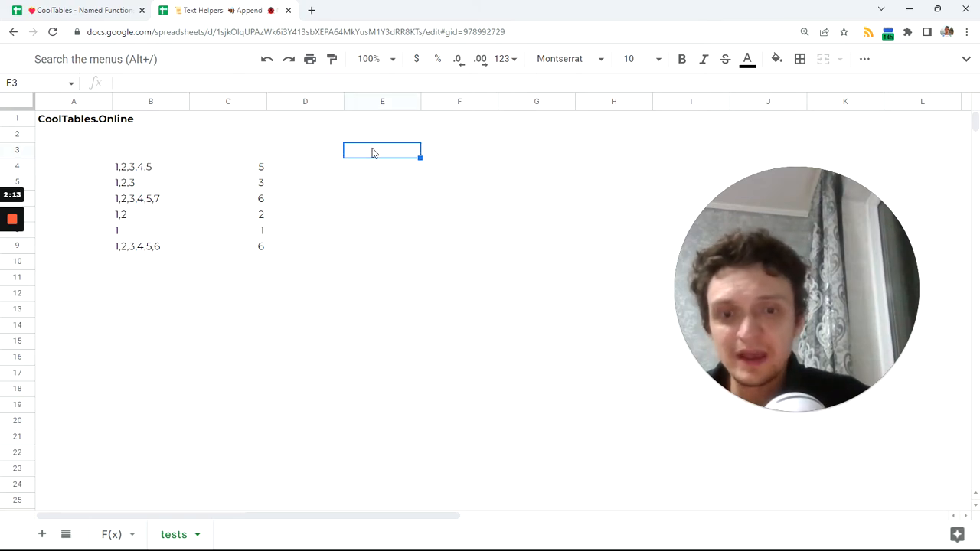
type("<")
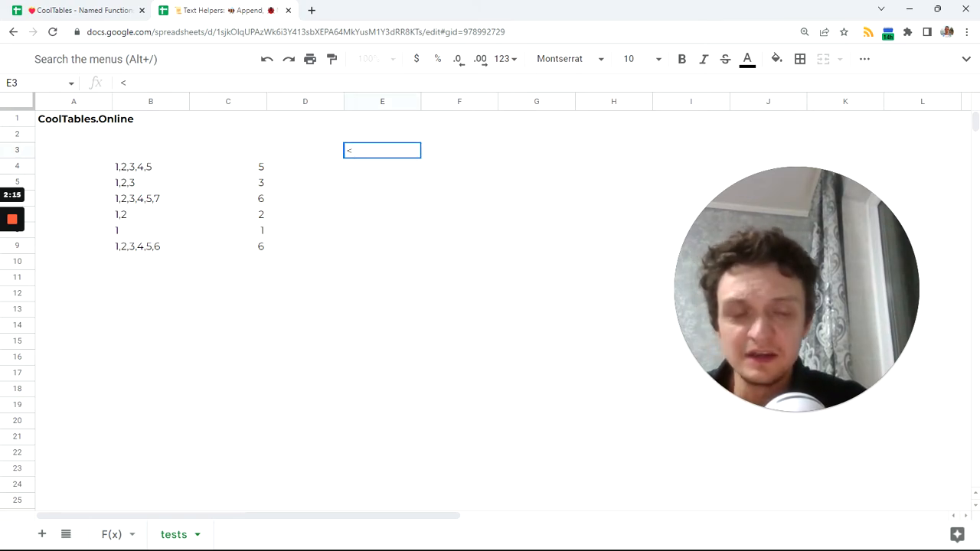
type("b")
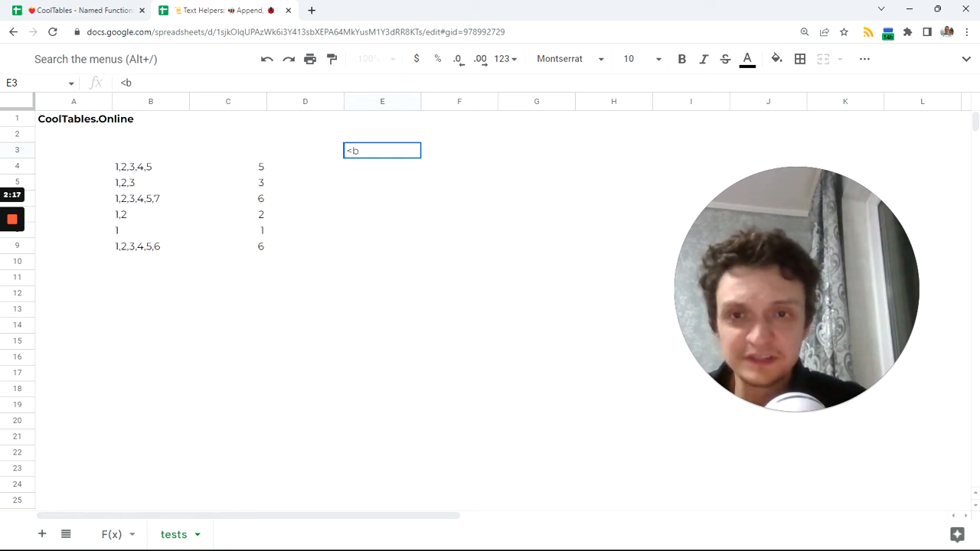
type(">")
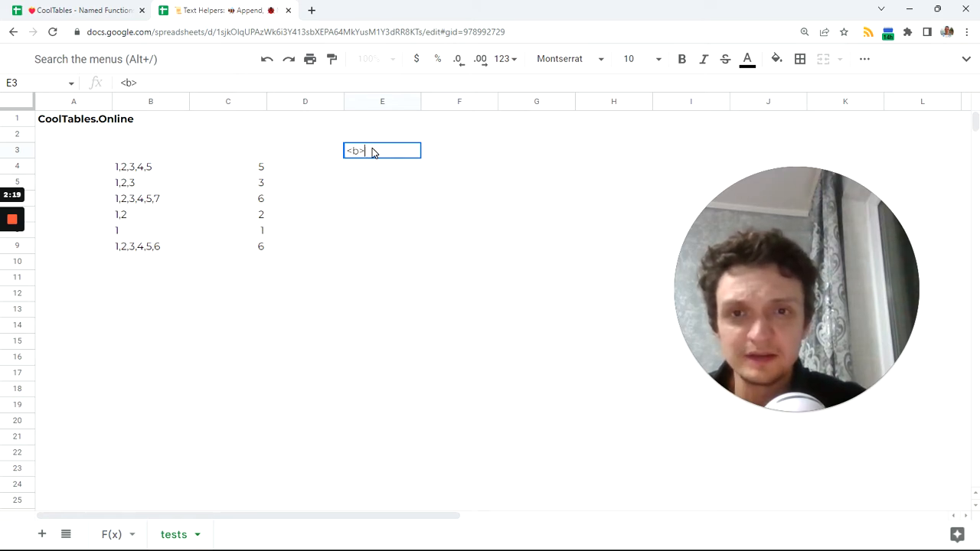
key("Tab")
type("</")
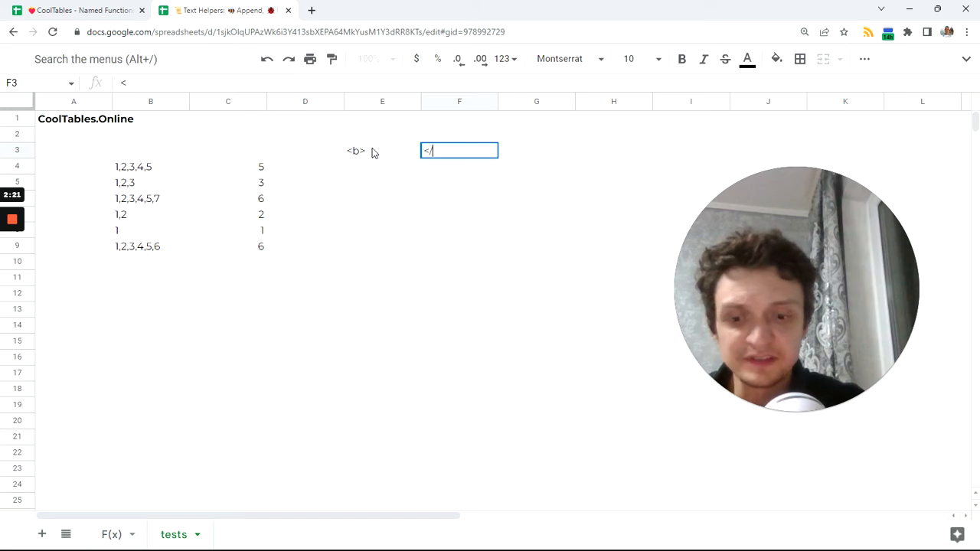
type("b>")
key("Tab")
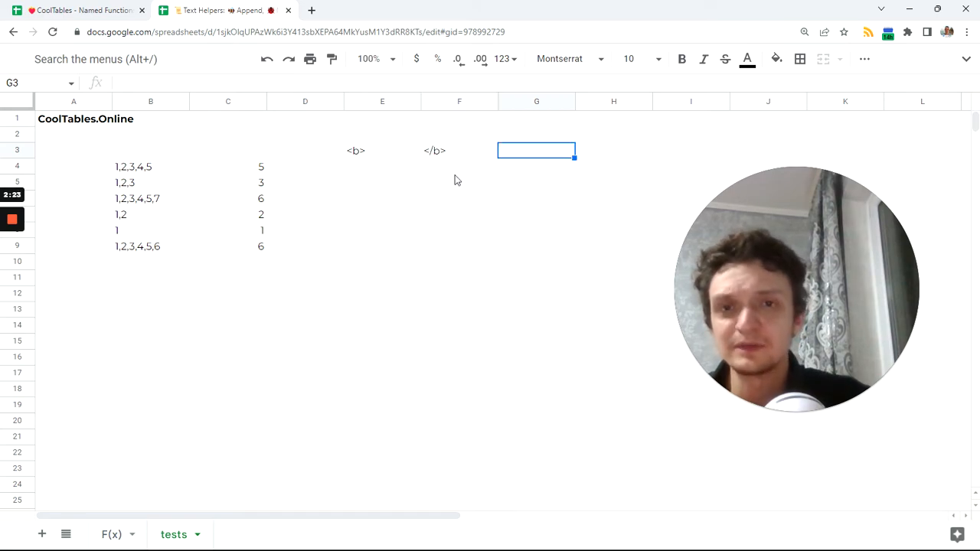
Step: Make the two tag cells E3:F3 bold
left_click(385, 168)
mouse_move(418, 156)
left_mouse_down()
mouse_move(445, 157)
mouse_move(431, 153)
left_mouse_up()
key("ctrl+b")
left_click(393, 172)
left_click(373, 184)
left_click(376, 172)
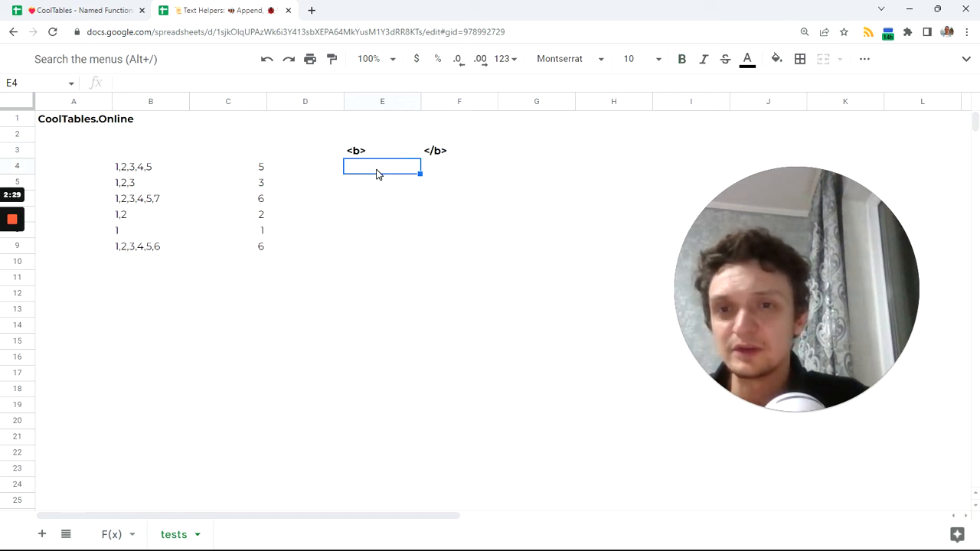
Step: Split the comma-separated text of B4 across columns with =SPLIT(B4,",") in E4
left_click(127, 170)
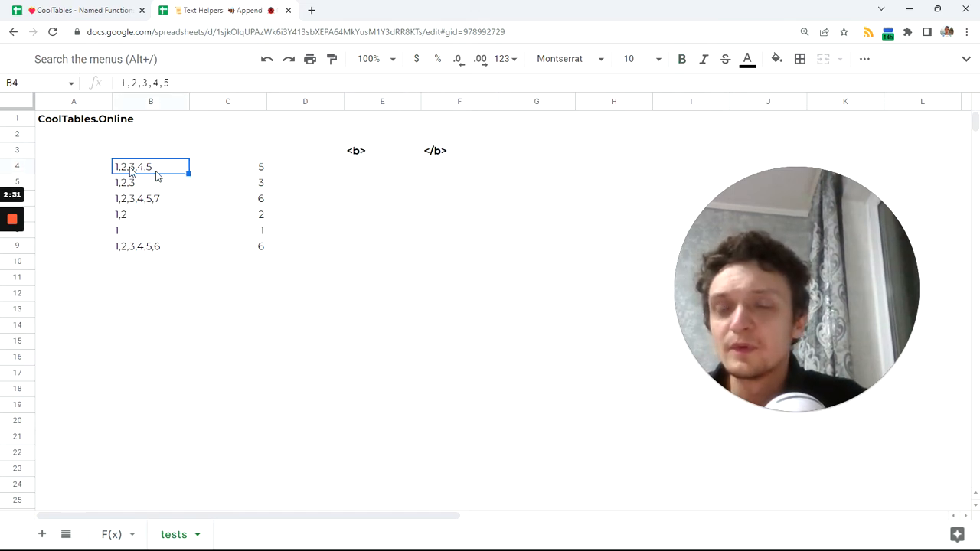
left_click(368, 170)
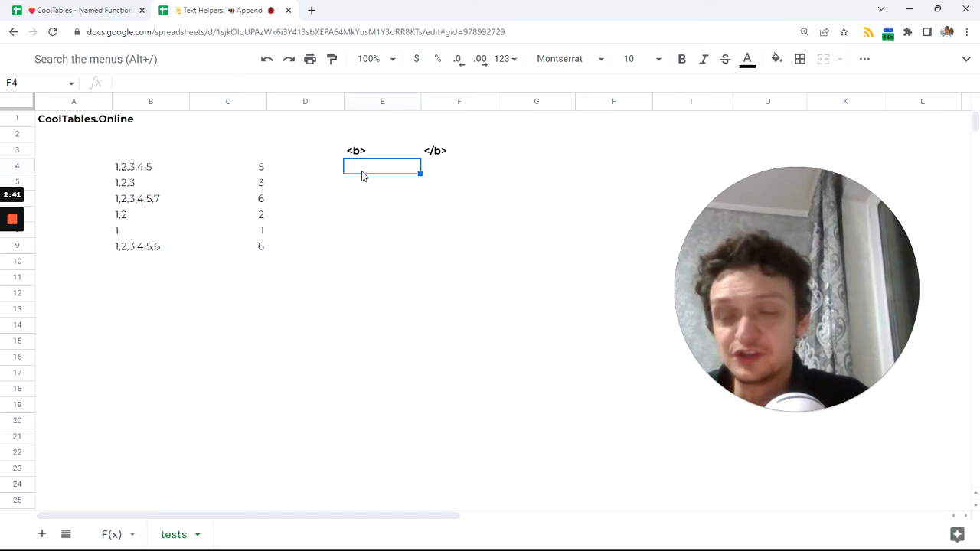
type("=spl")
key("Tab")
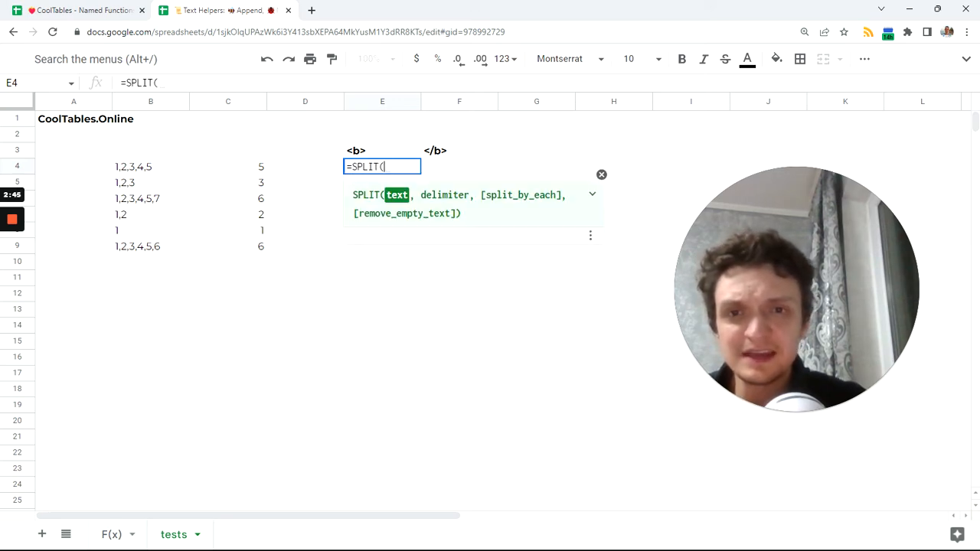
left_click(130, 170)
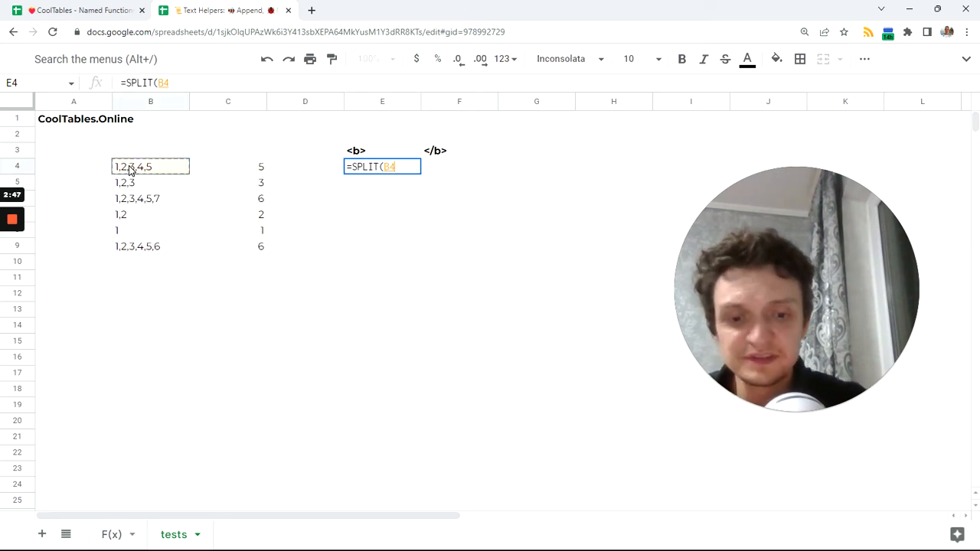
type(",")
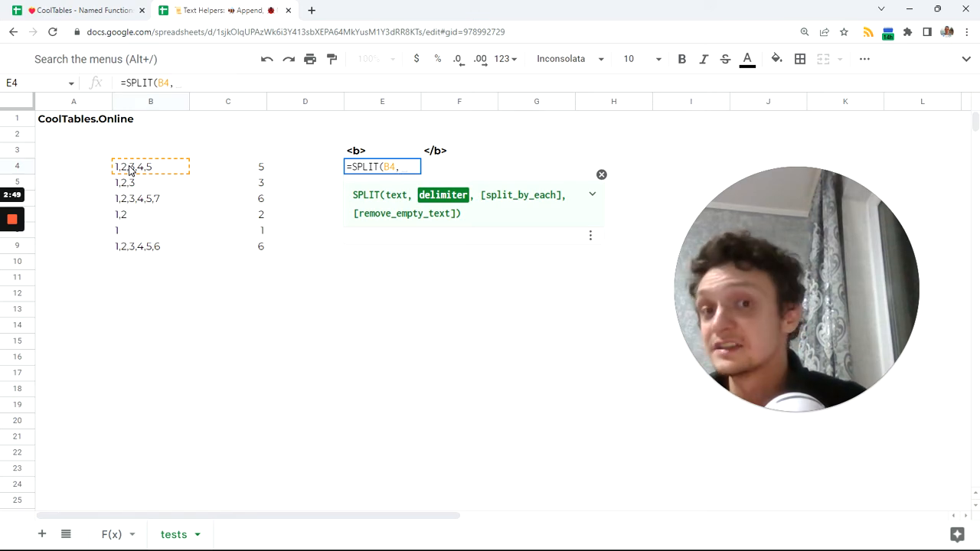
type("\",")
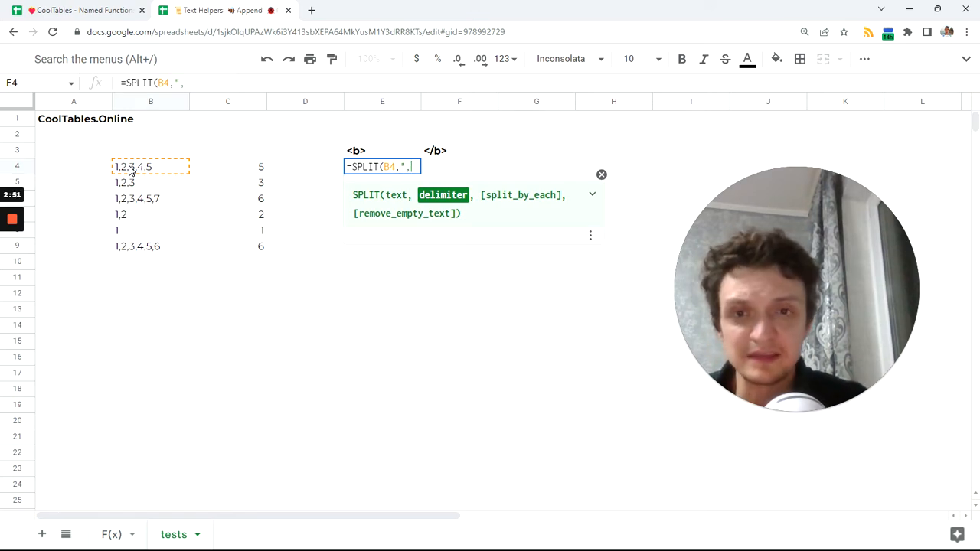
type("\"")
key("Return")
key("Up")
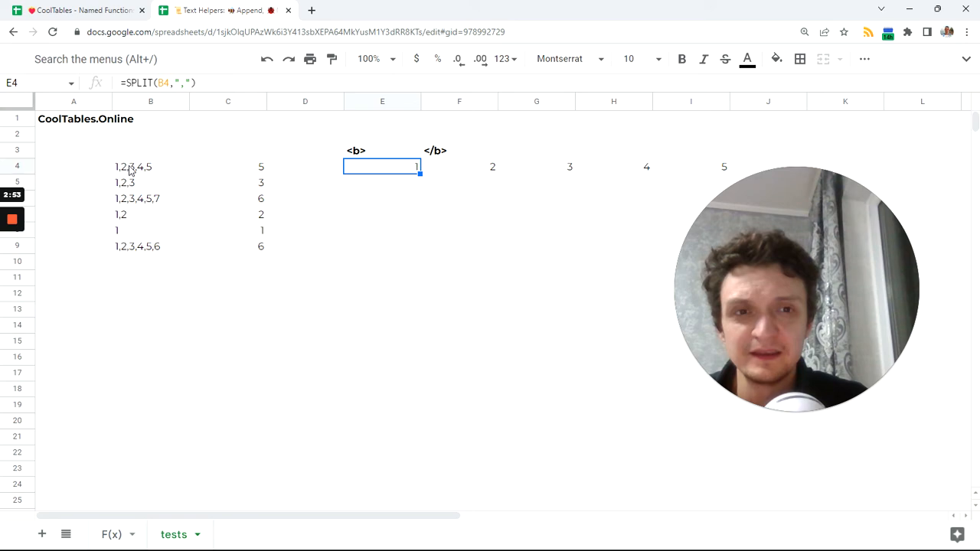
Step: Change the E4 formula to =JOIN(",",E3&SPLIT(B4,",")&F3) so the split parts are wrapped in the tags and rejoined
left_click_drag(196, 83, 127, 82)
key("ctrl+x")
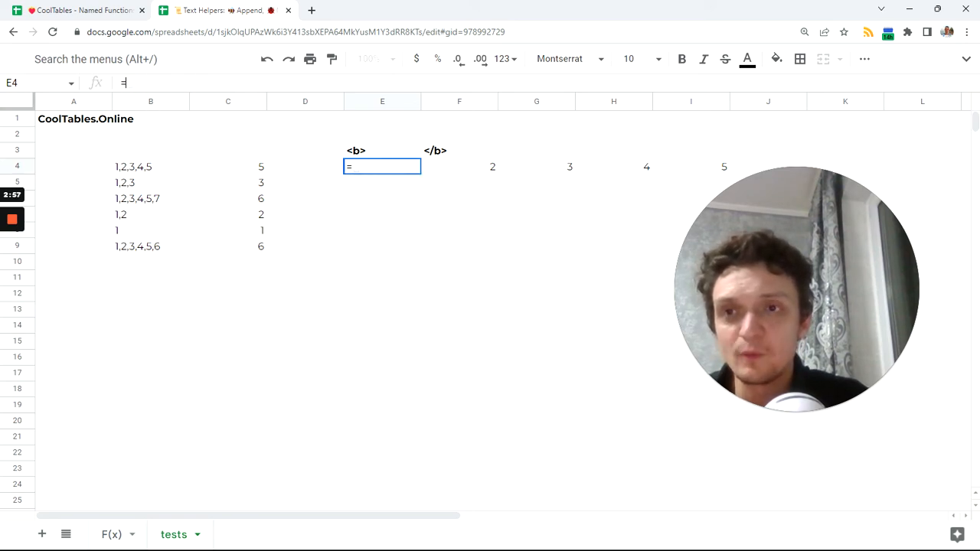
type("JOIN(")
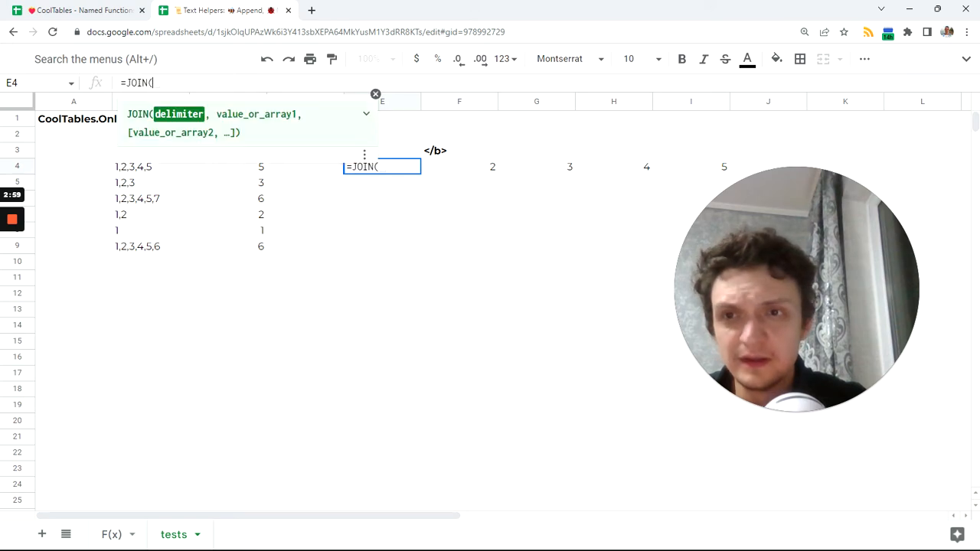
type("\",\",")
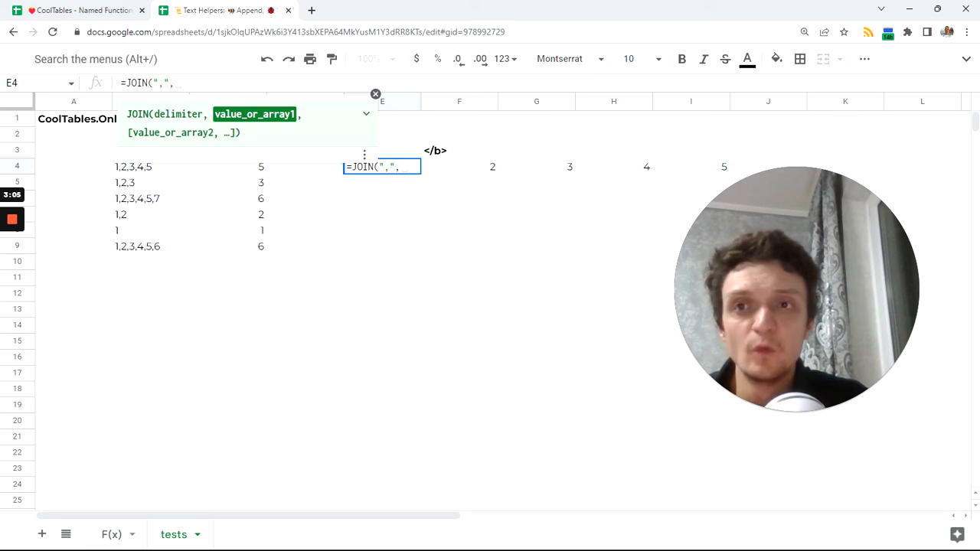
left_click(397, 156)
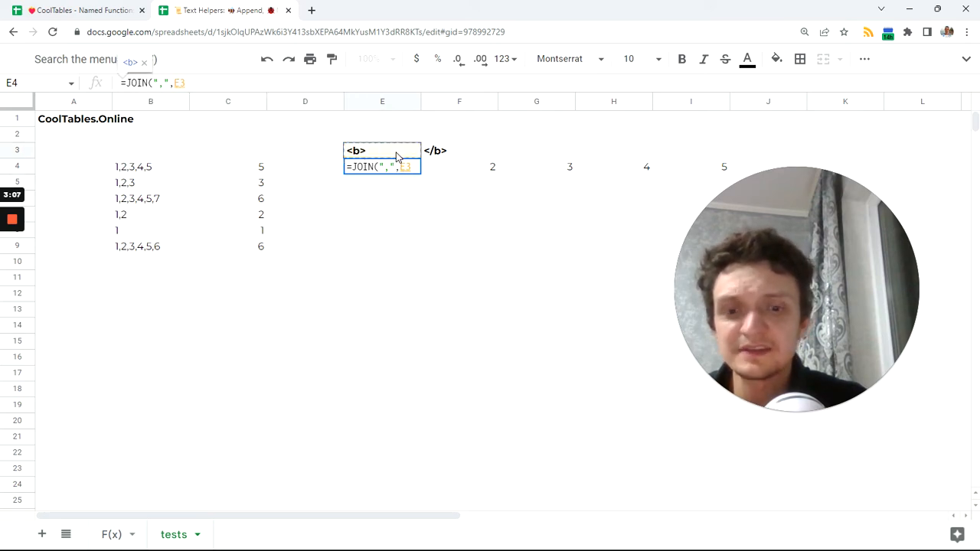
type("&SPLIT(B4,\",\")&")
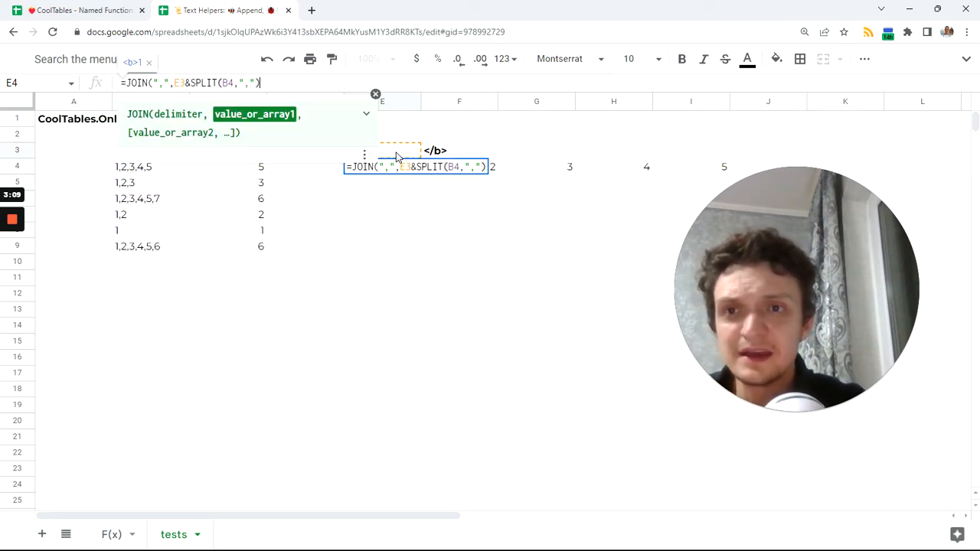
left_click(462, 151)
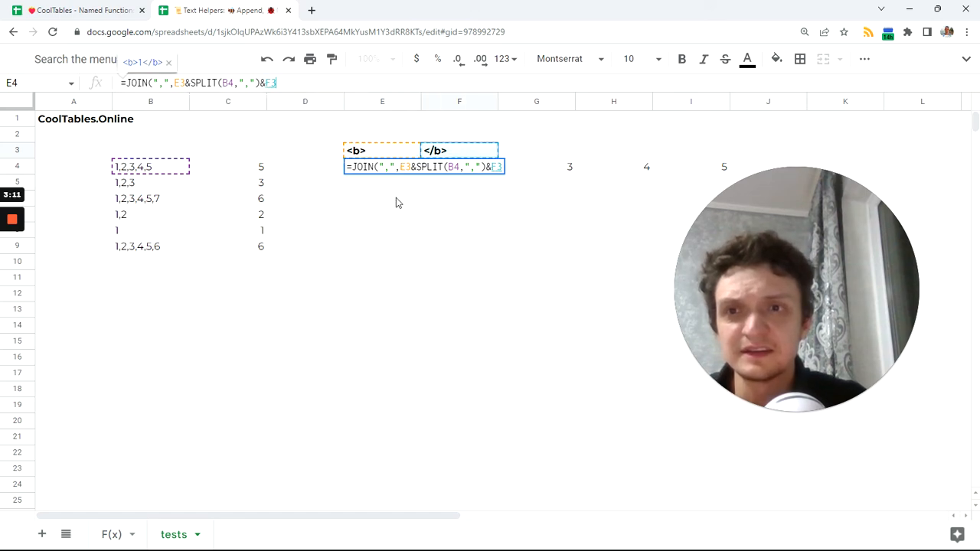
key("Tab")
left_click(376, 170)
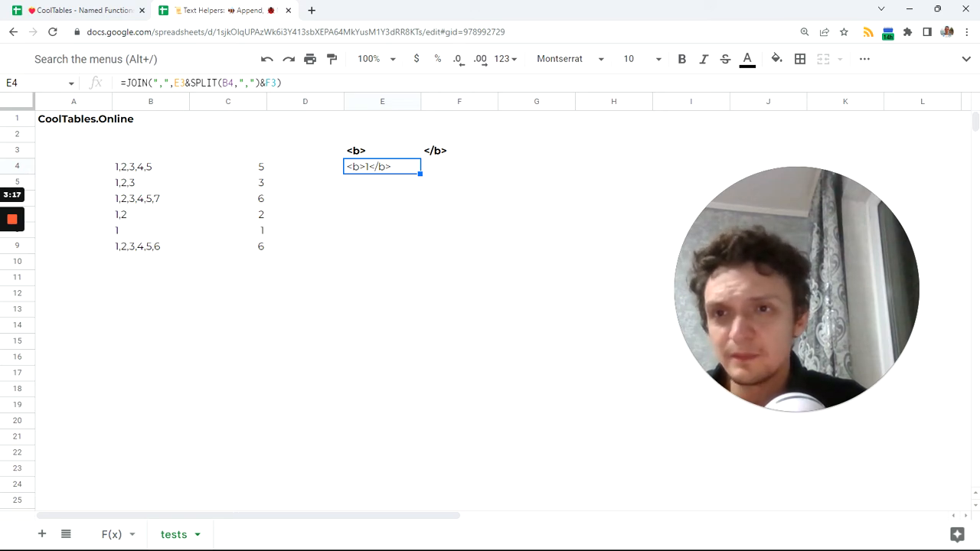
Step: Wrap the JOIN formula in E4 in INDEX so the tags apply to every part of B4
left_click(127, 83)
type("inde")
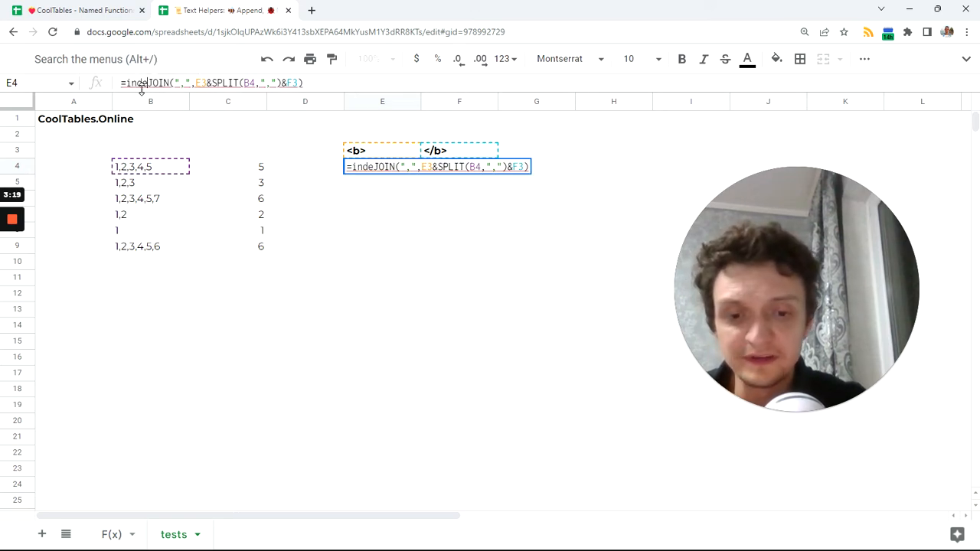
type("x(")
key("Return")
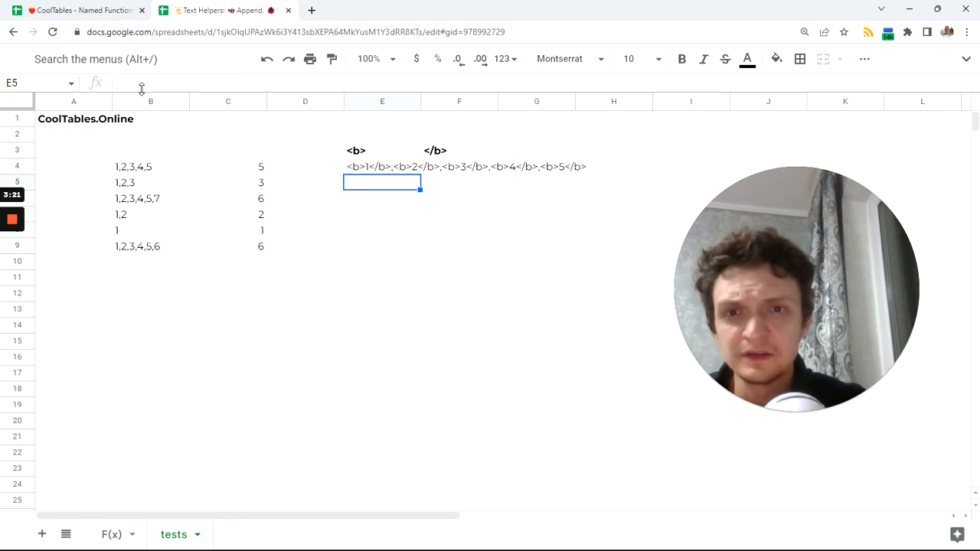
key("Up")
left_click(360, 200)
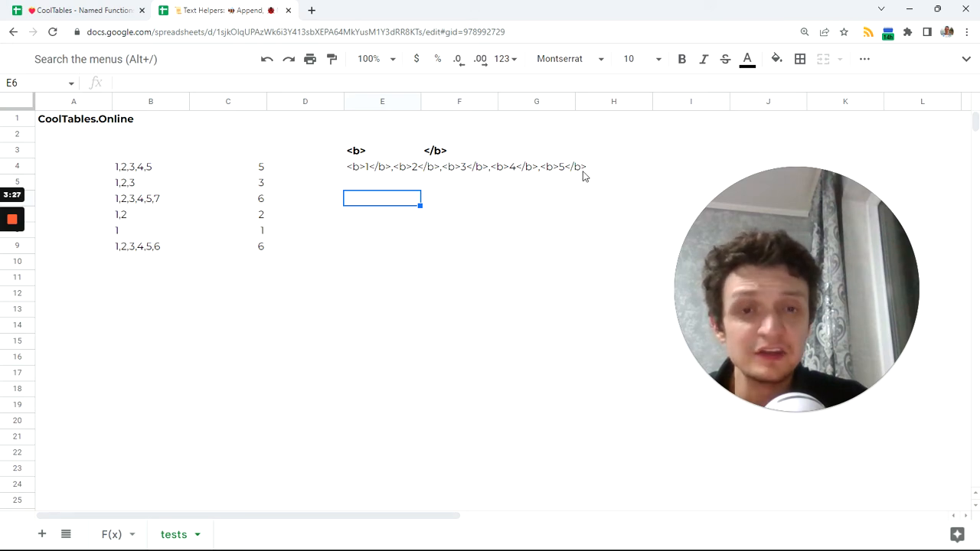
Step: Try to extend the tagging formula in E4 to the whole list by changing the SPLIT reference to B4:B9
left_click(367, 169)
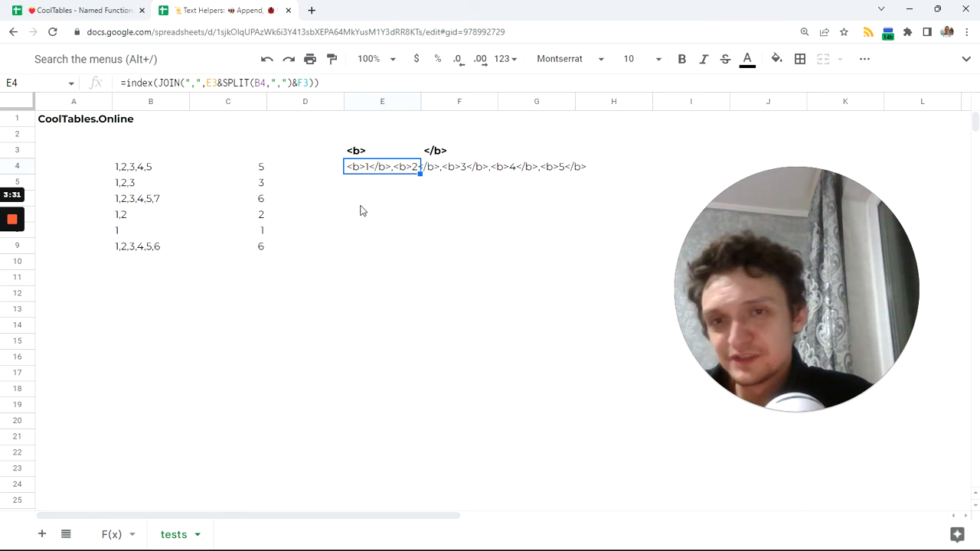
left_click(324, 83)
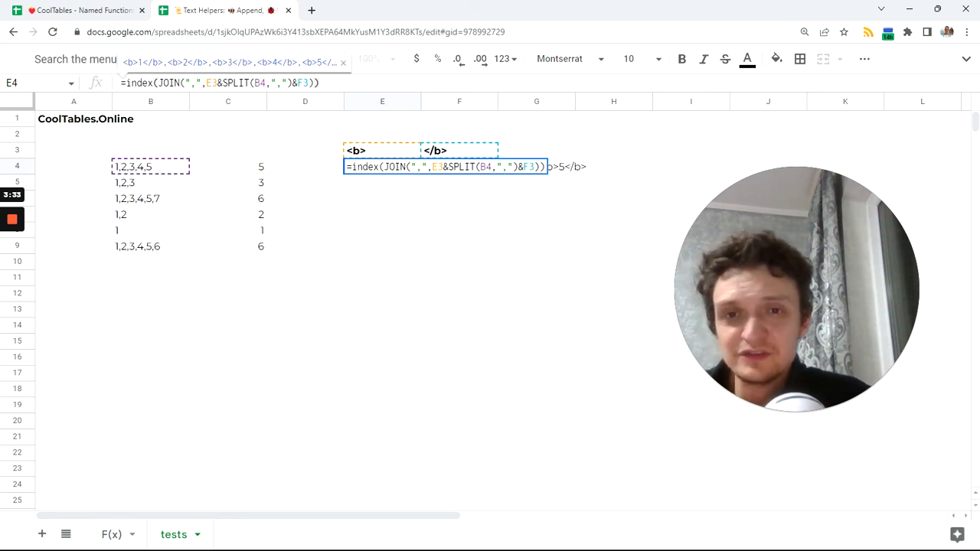
key("Tab")
left_click(382, 174)
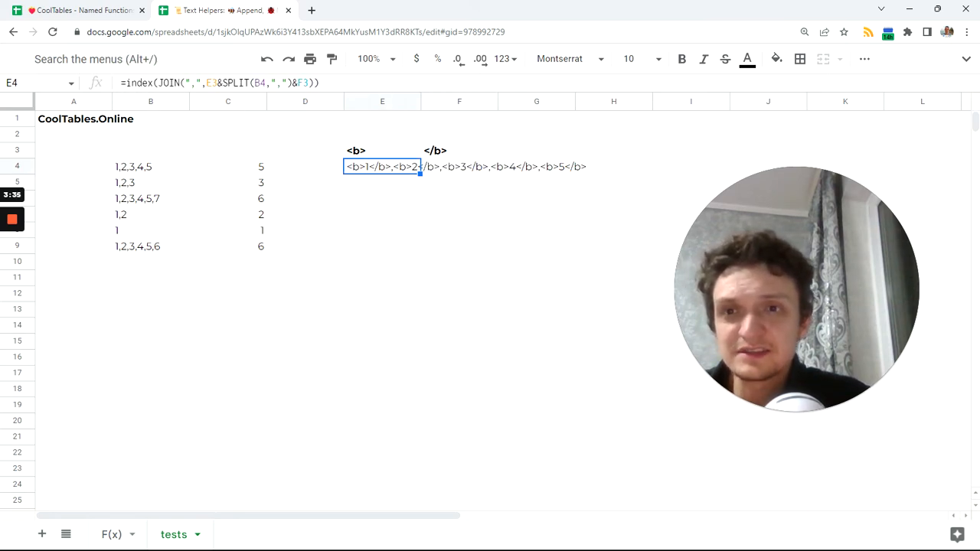
double_click(419, 166)
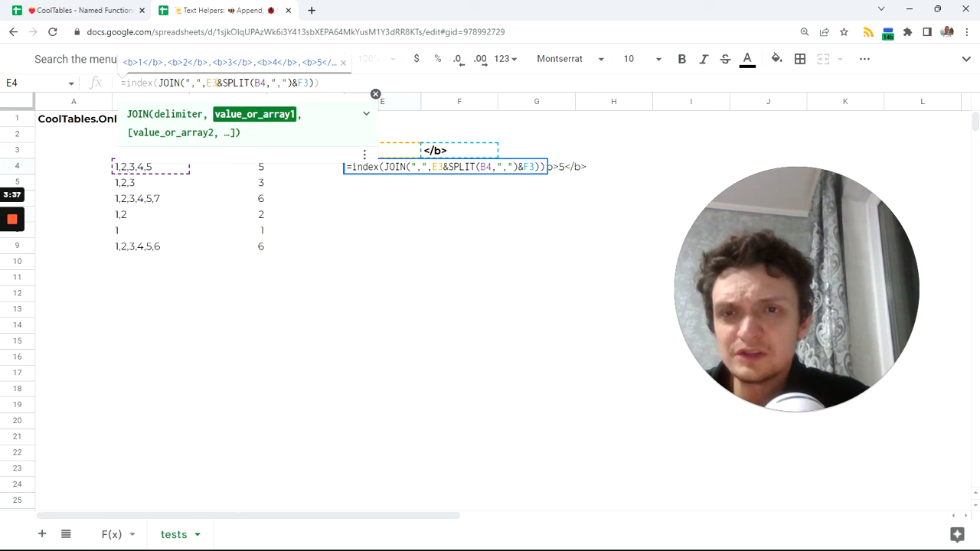
left_click(266, 83)
type(":B9")
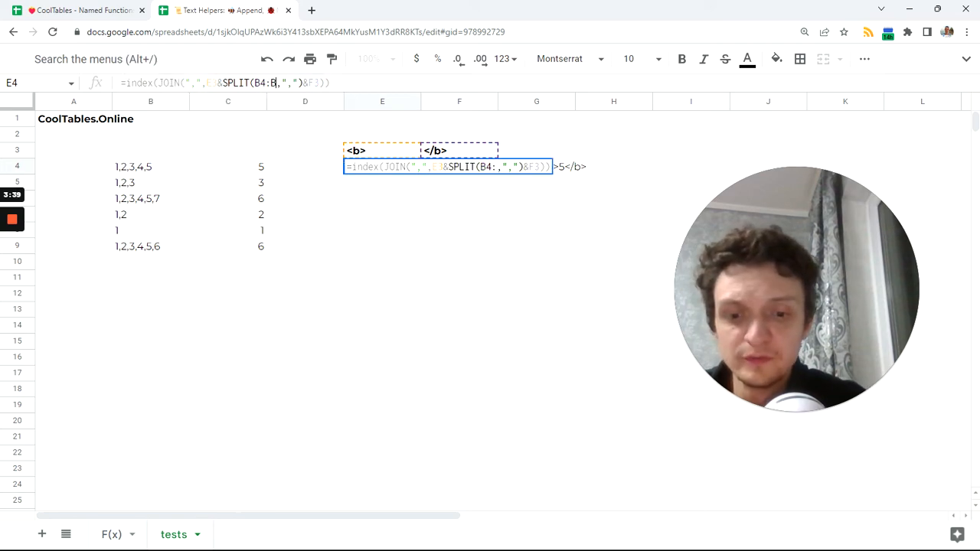
key("Return")
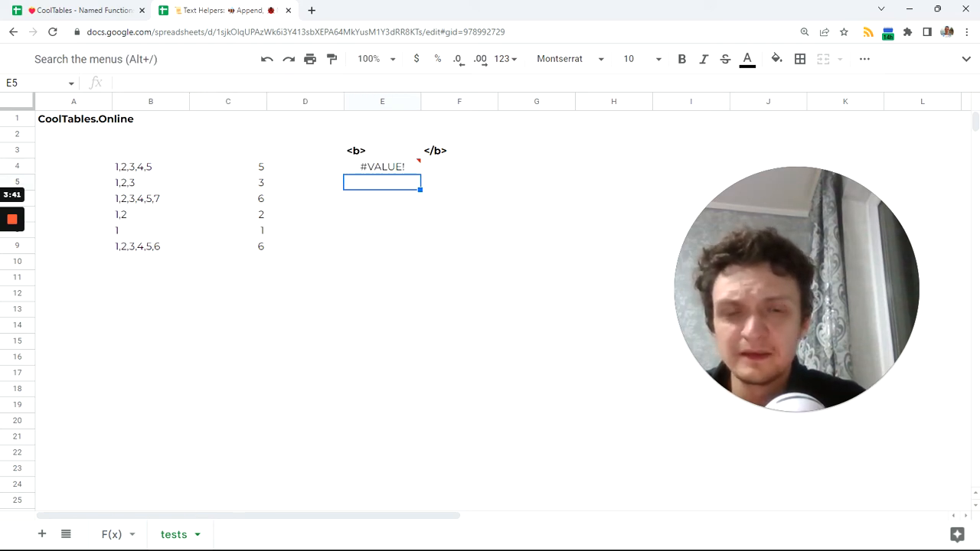
key("Up")
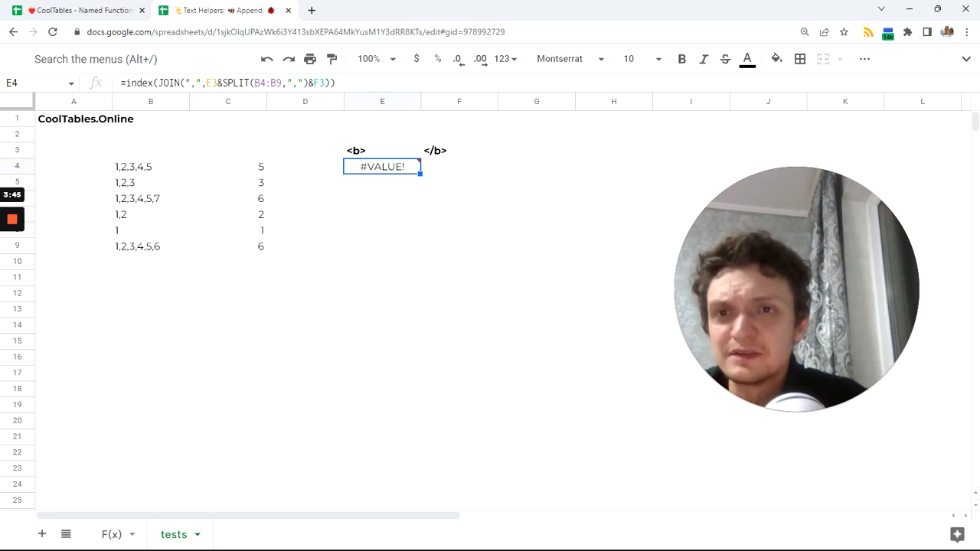
Step: Undo the change to B4:B9 in the E4 tagging formula and copy the restored formula text for reuse
left_click(336, 83)
key("Tab")
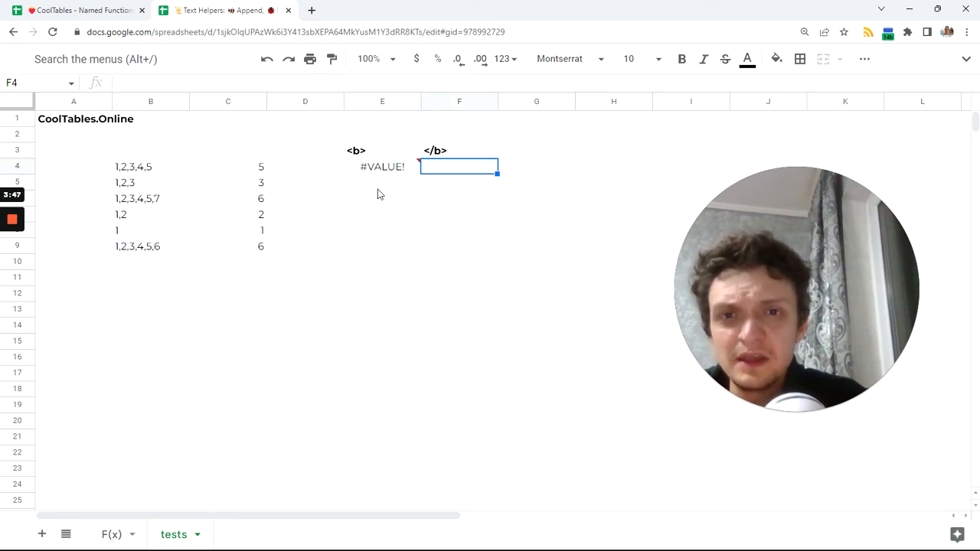
key("ctrl+z")
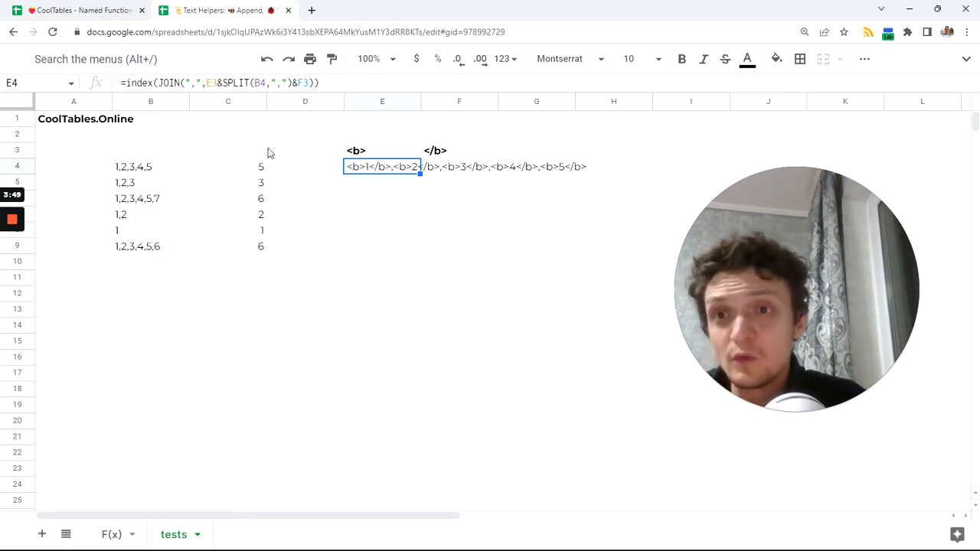
triple_click(124, 83)
type("=")
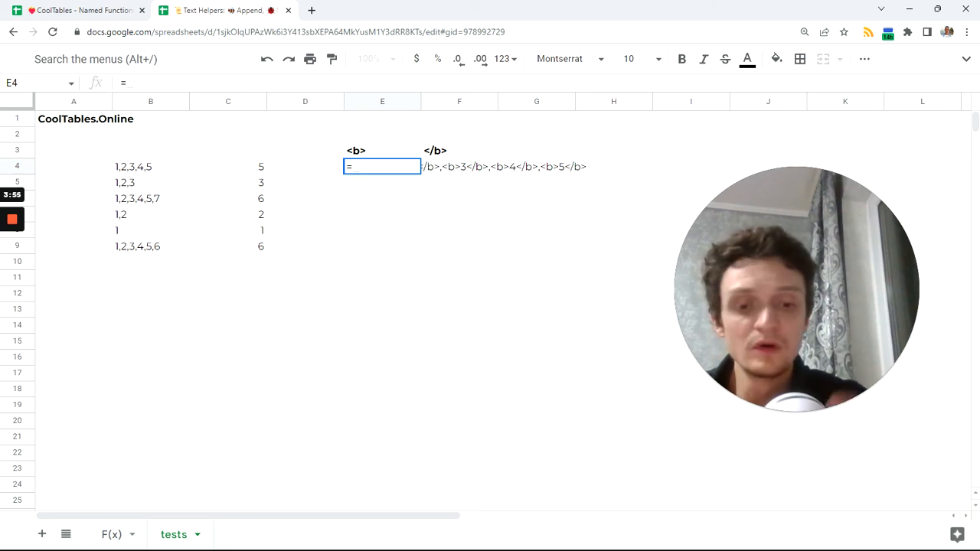
type("mao")
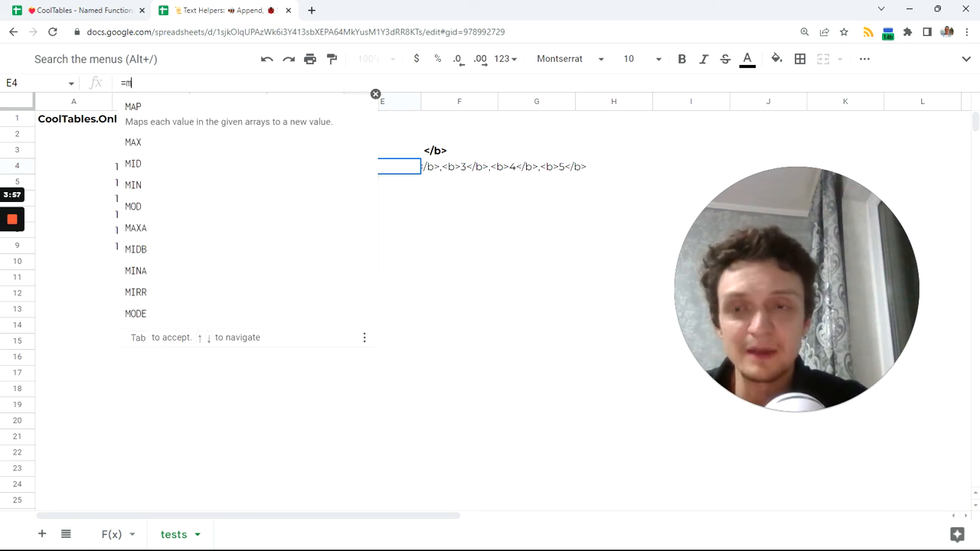
key("Tab")
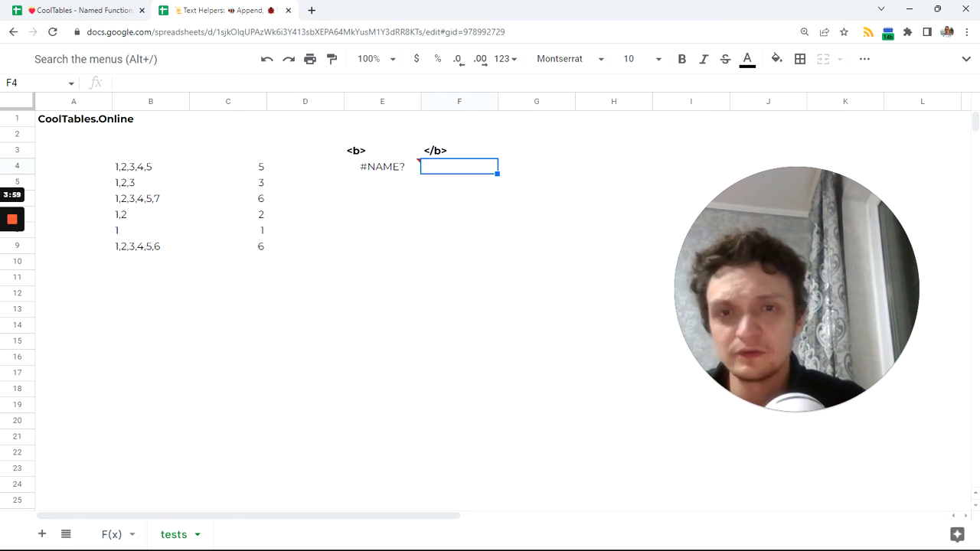
key("ctrl+z")
Step: Rebuild the E4 formula as =MAP(B4:B9,LAMBDA(x, with the copied index(JOIN(",",E3&SPLIT(B4,",")&F3)) expression as the lambda body
type("=map")
key("Tab")
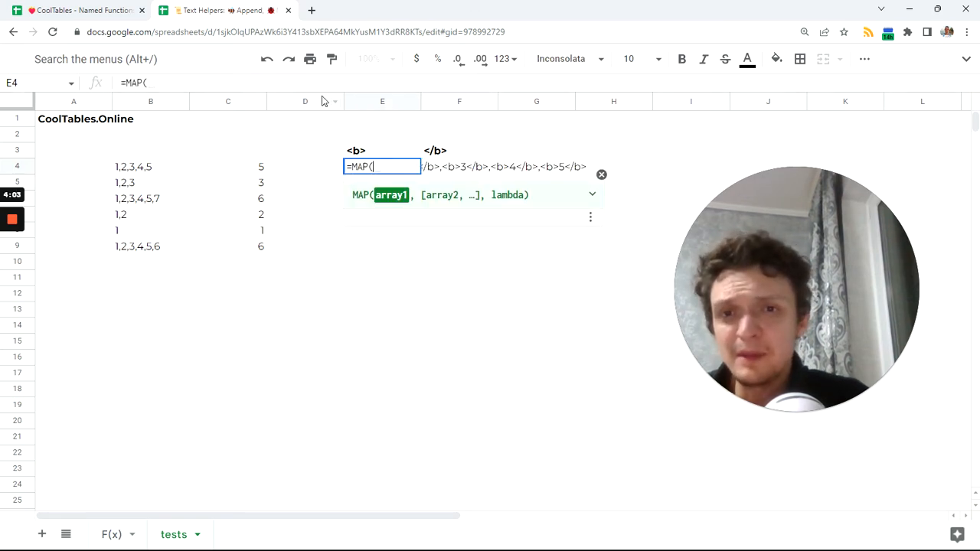
left_click_drag(154, 173, 147, 248)
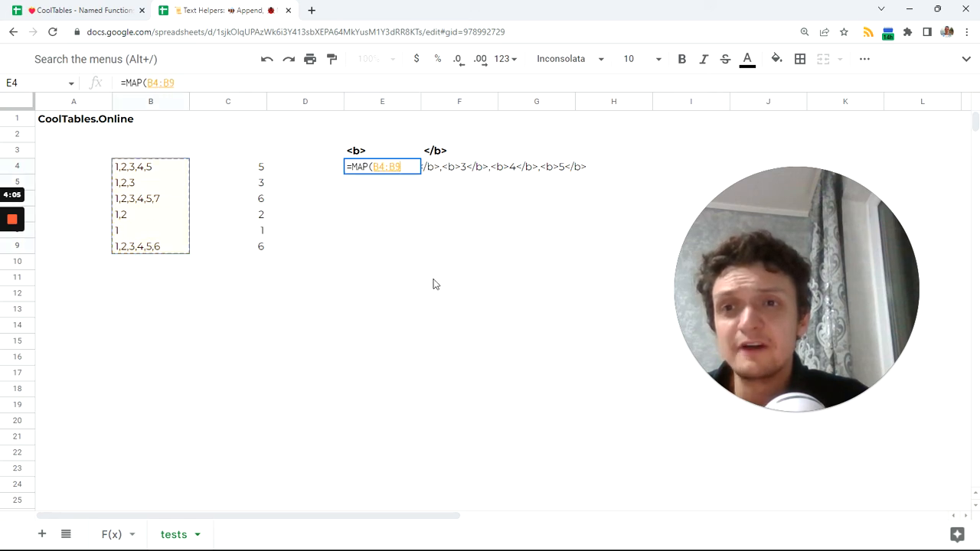
type(",lam")
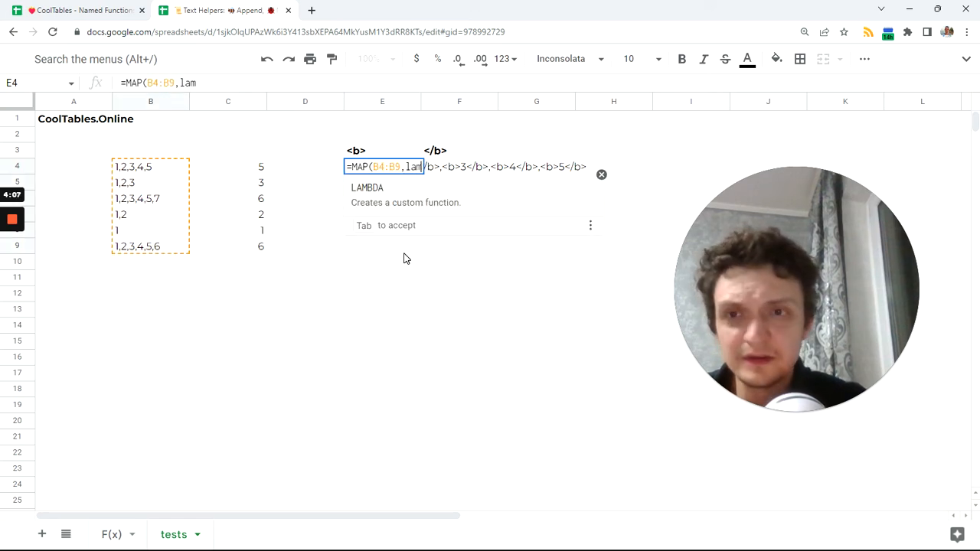
key("Tab")
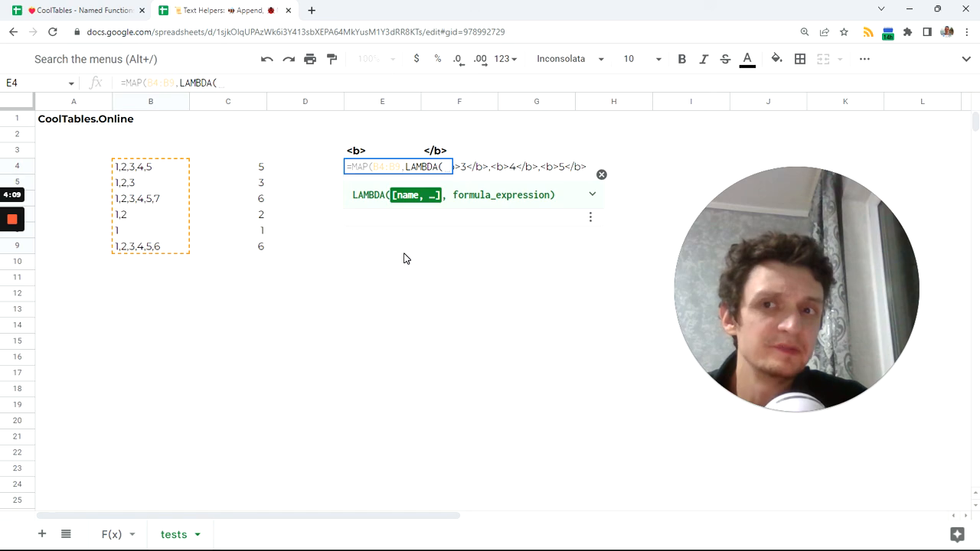
type("x,")
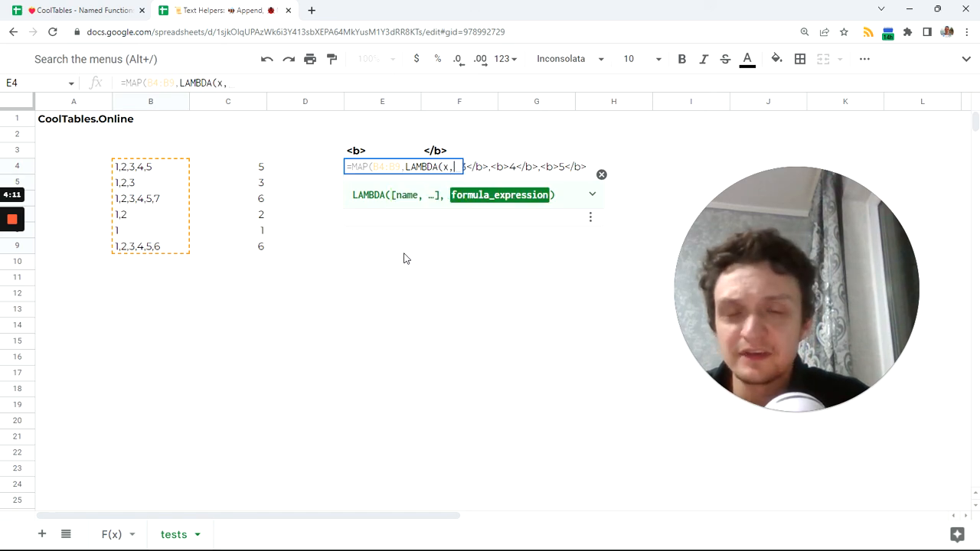
type("index(JOIN(\",\",E3&SPLIT(B4,\",\")&F3))")
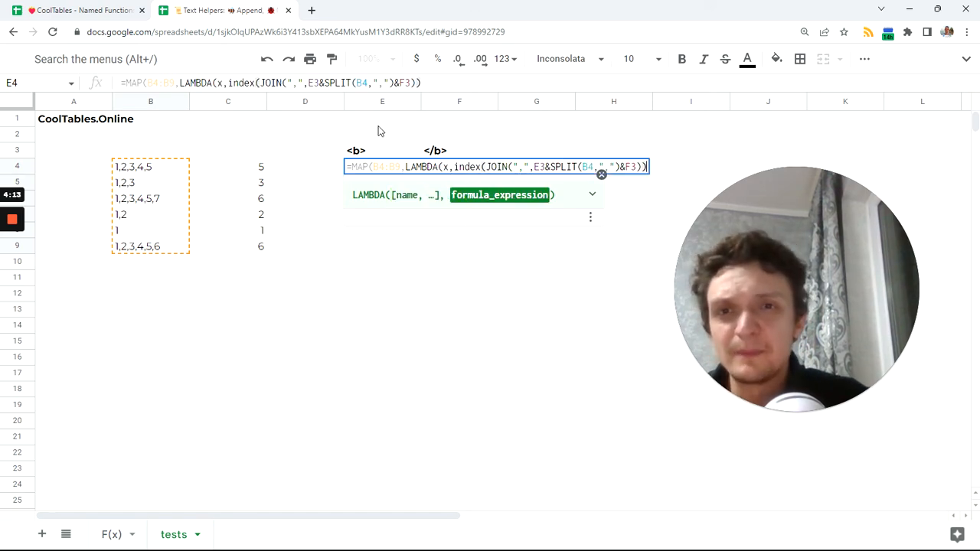
Step: Replace the B4 reference inside SPLIT with the lambda variable x and apply the MAP formula in E4
left_click(422, 83)
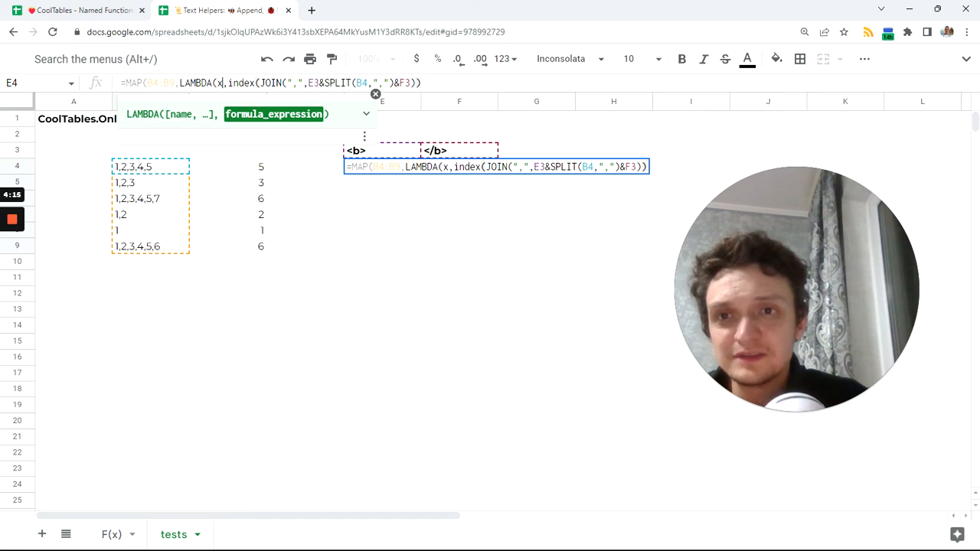
double_click(219, 82)
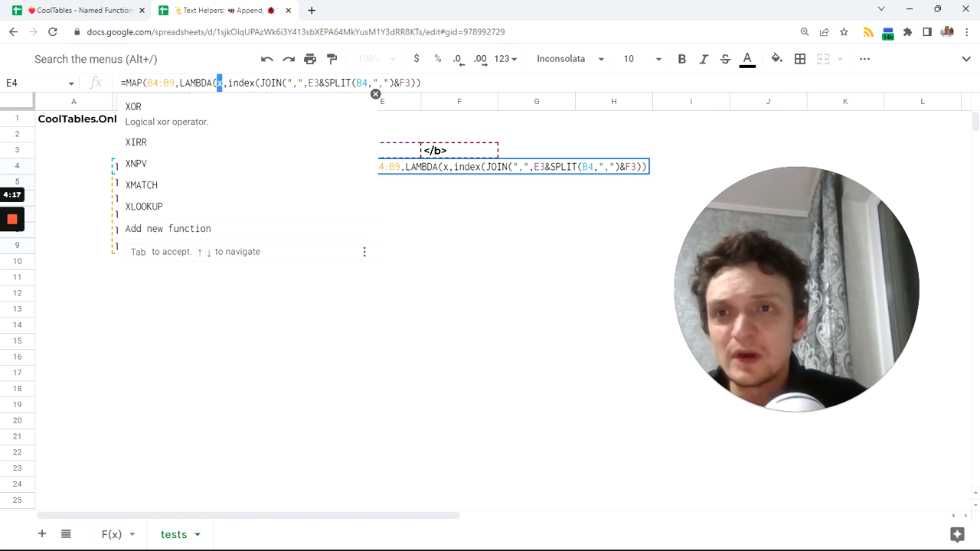
double_click(361, 83)
type("x")
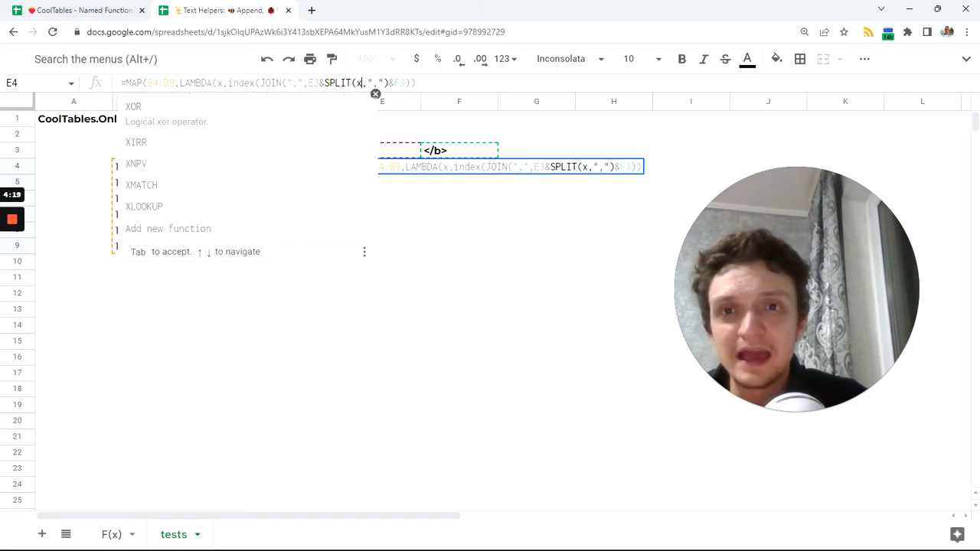
key("Escape")
key("Return")
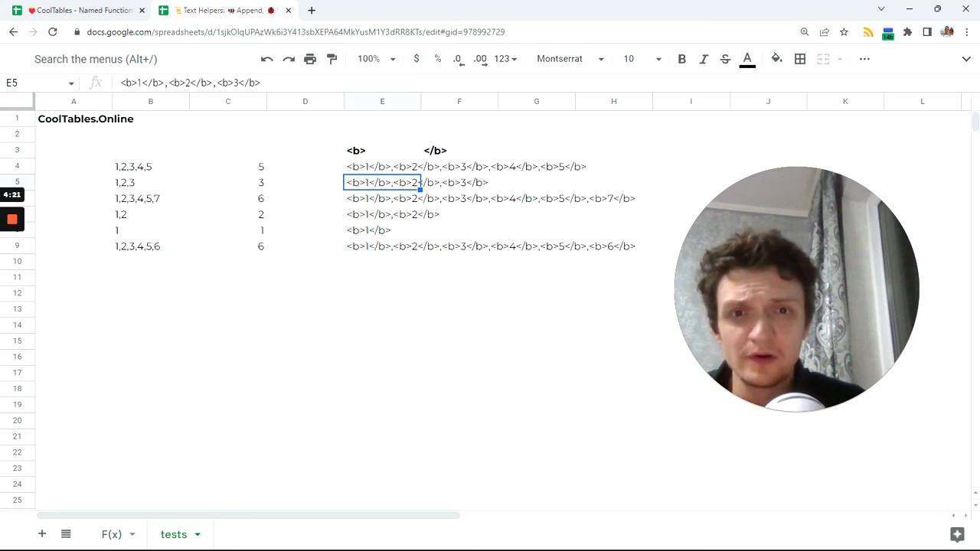
Step: Review the MAP formula in E4, the tag cells E3 and F3, and the tagged output in E4:E9
left_click(376, 278)
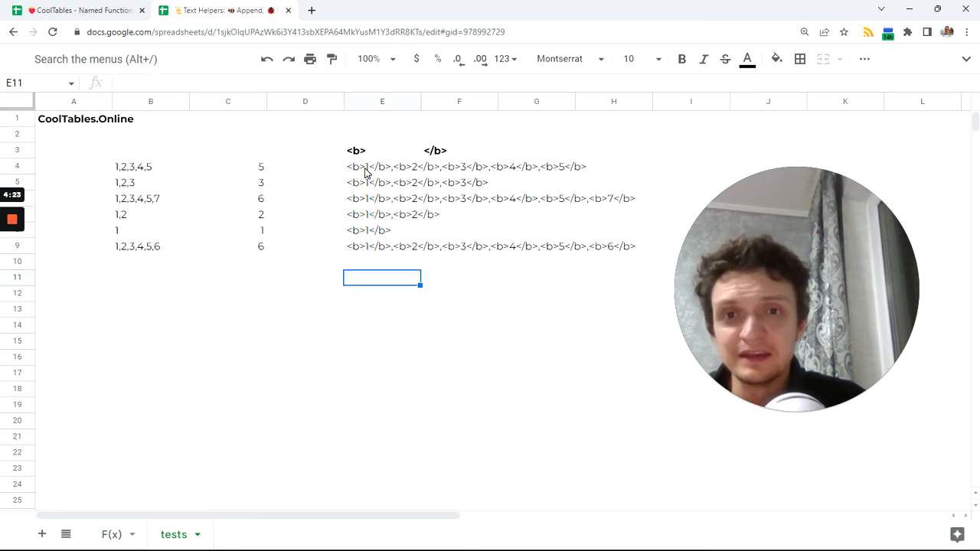
left_click(366, 172)
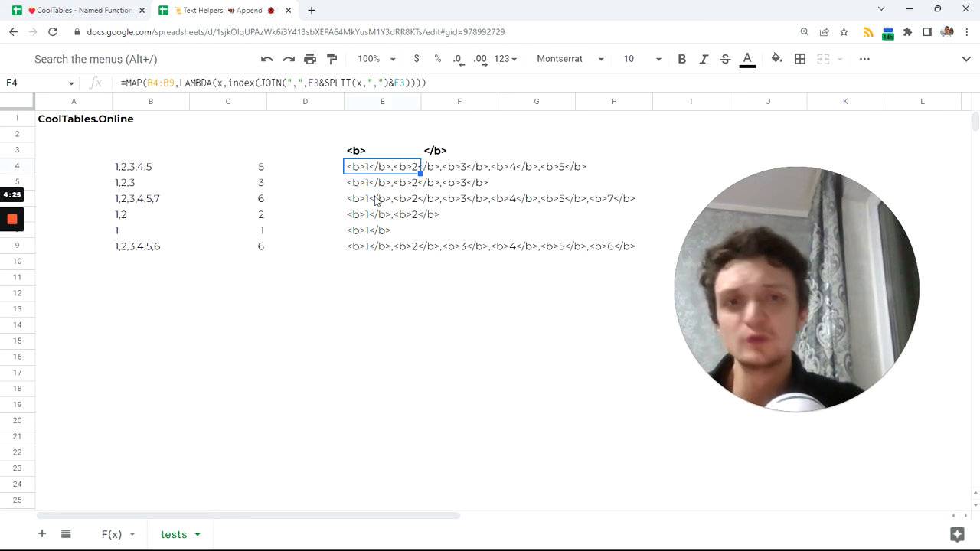
left_click(447, 83)
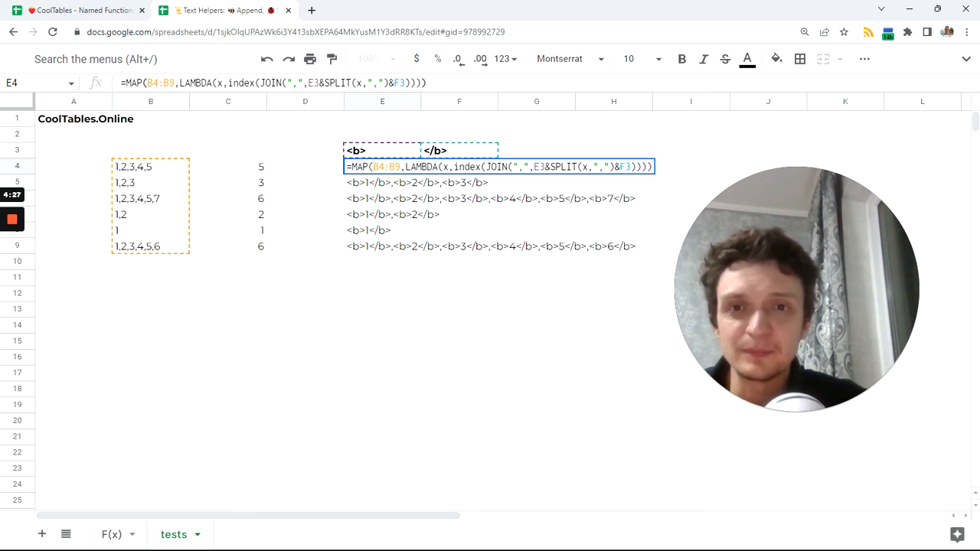
key("Tab")
left_click(373, 173)
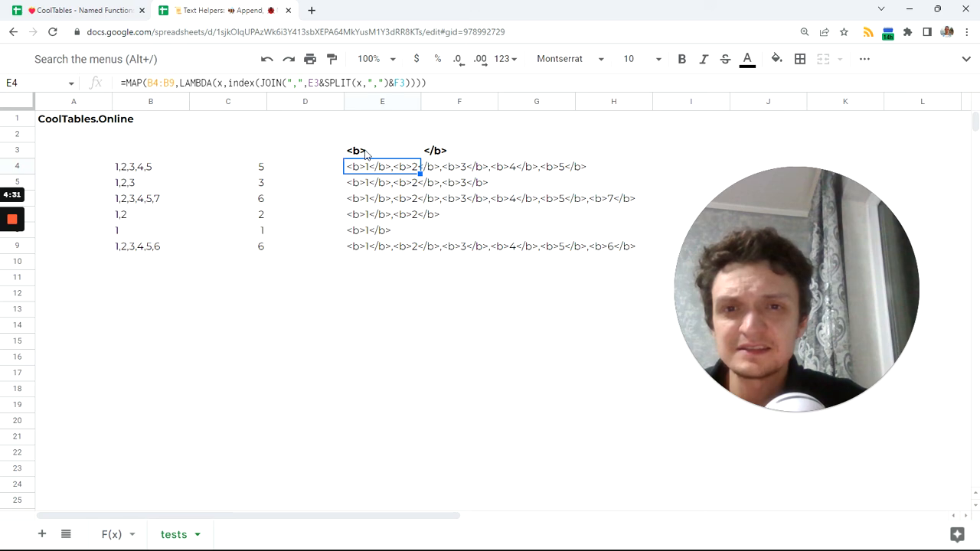
left_click(367, 154)
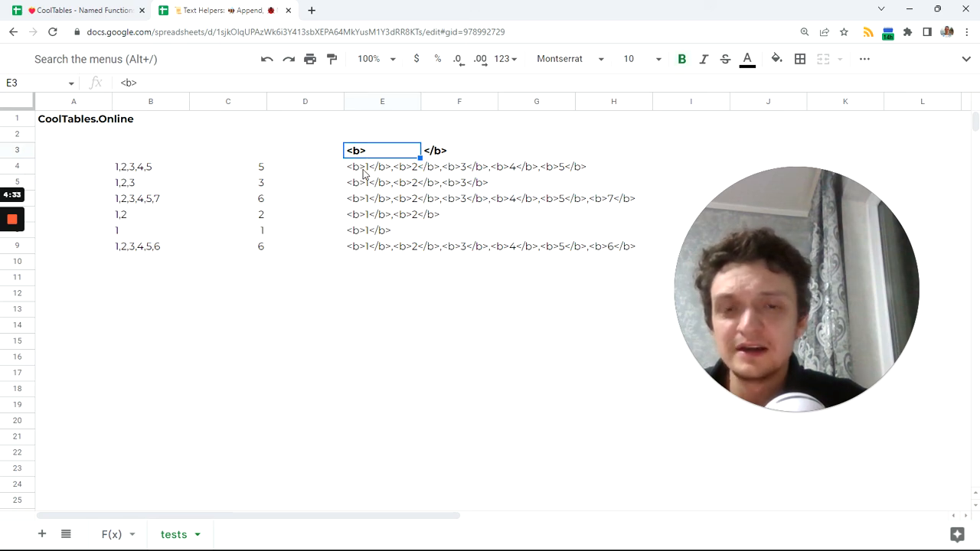
left_click(436, 153)
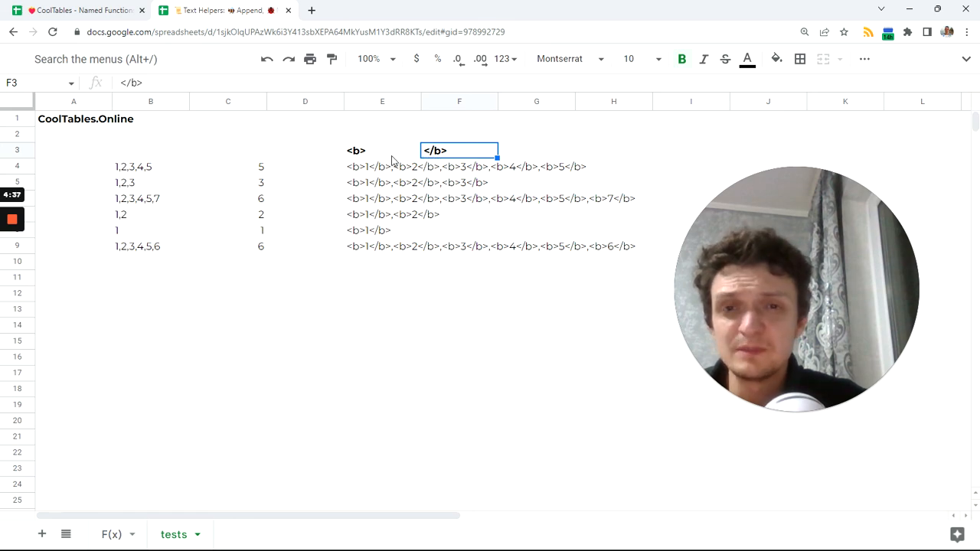
left_click(373, 155)
left_click(366, 170)
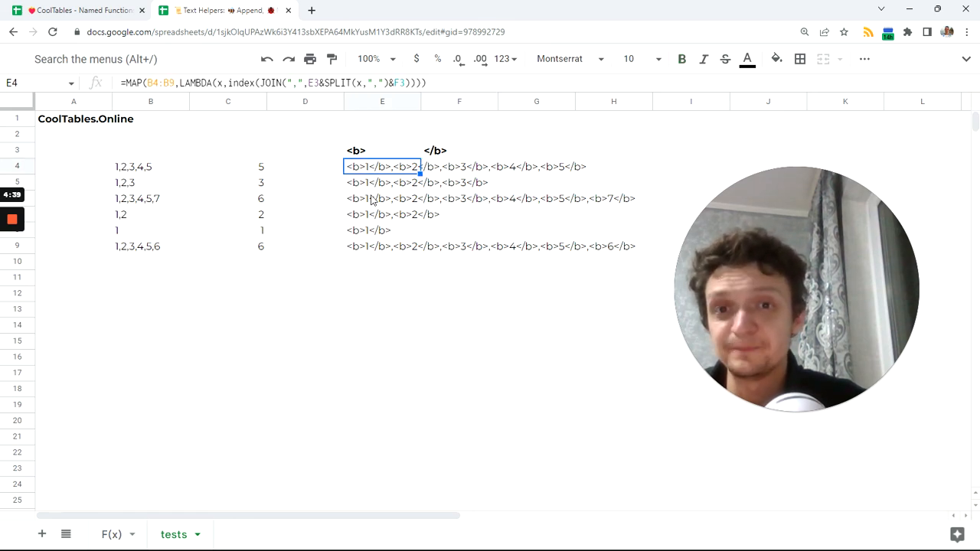
left_click(363, 249, "shift")
left_click(365, 280)
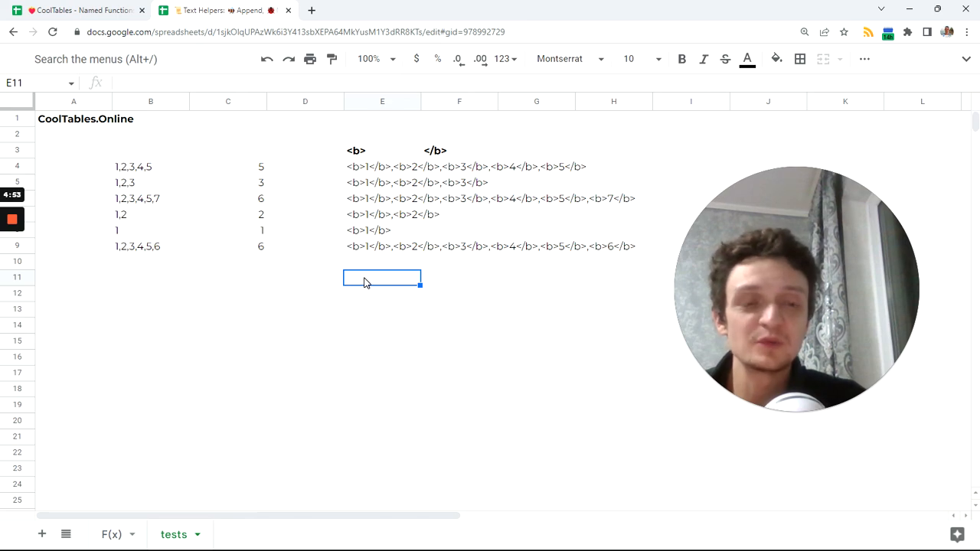
mouse_move(8, 237)
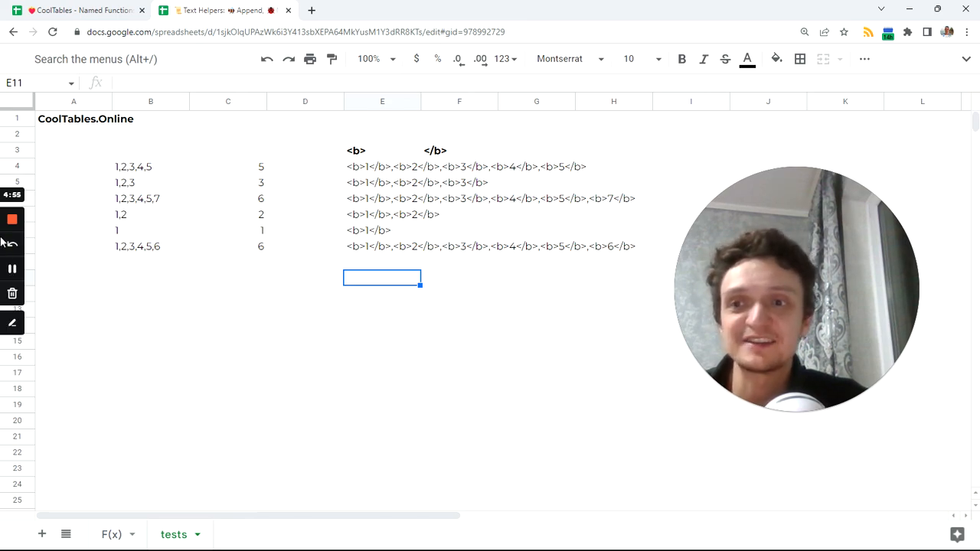